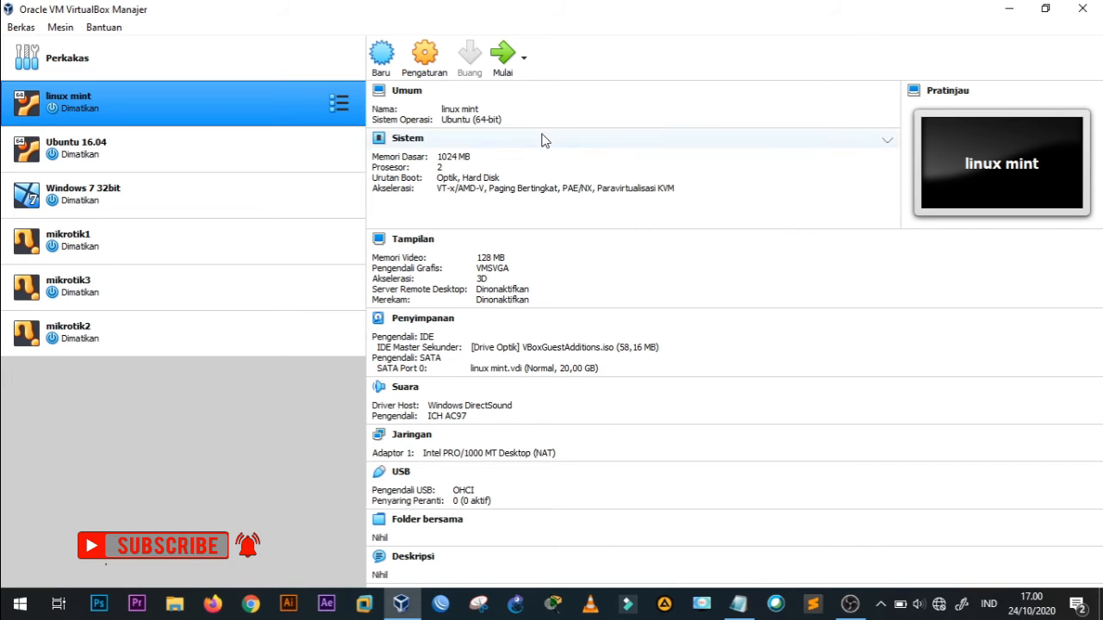
# Create a new virtual machine named mikrotik, with type Other, version Other/Unknown and 128 MB of memory
pyautogui.click(384, 57)
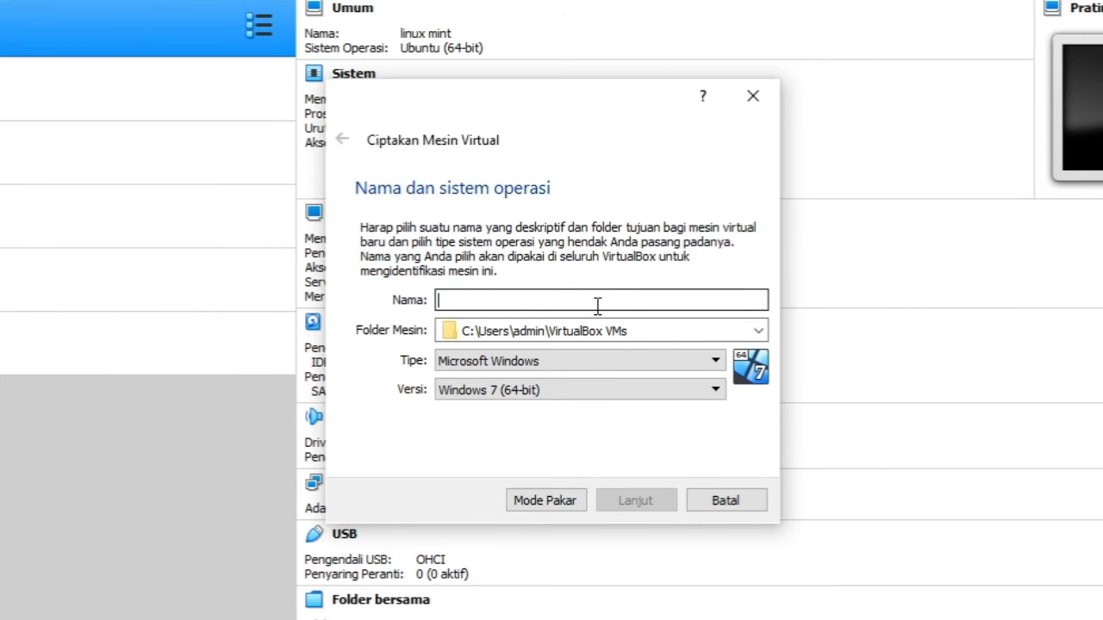
pyautogui.write('mikrotik')
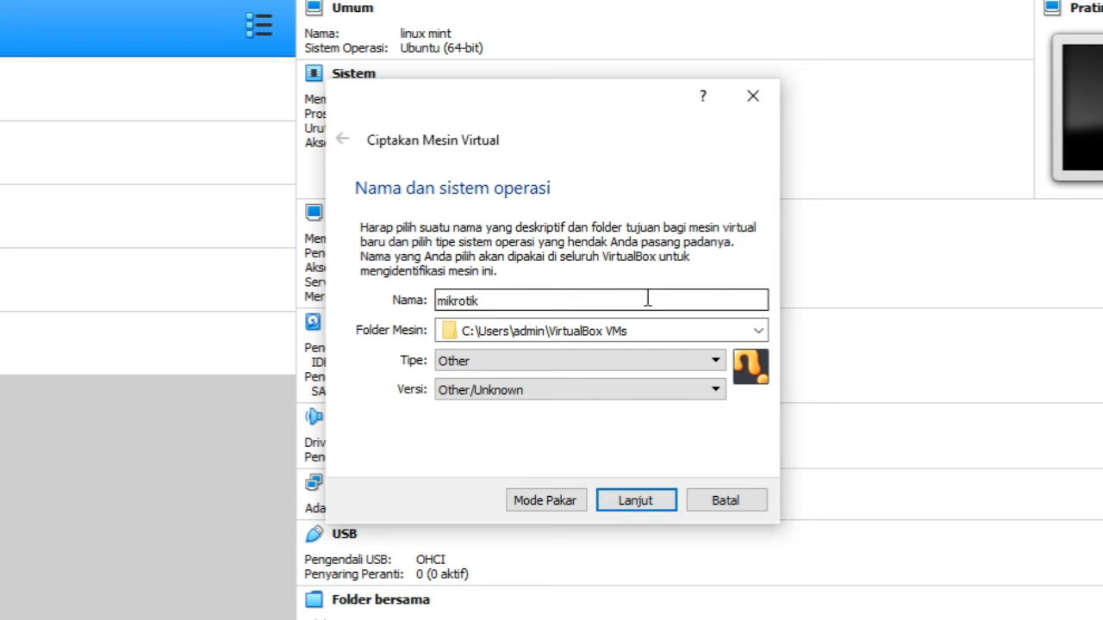
pyautogui.click(648, 498)
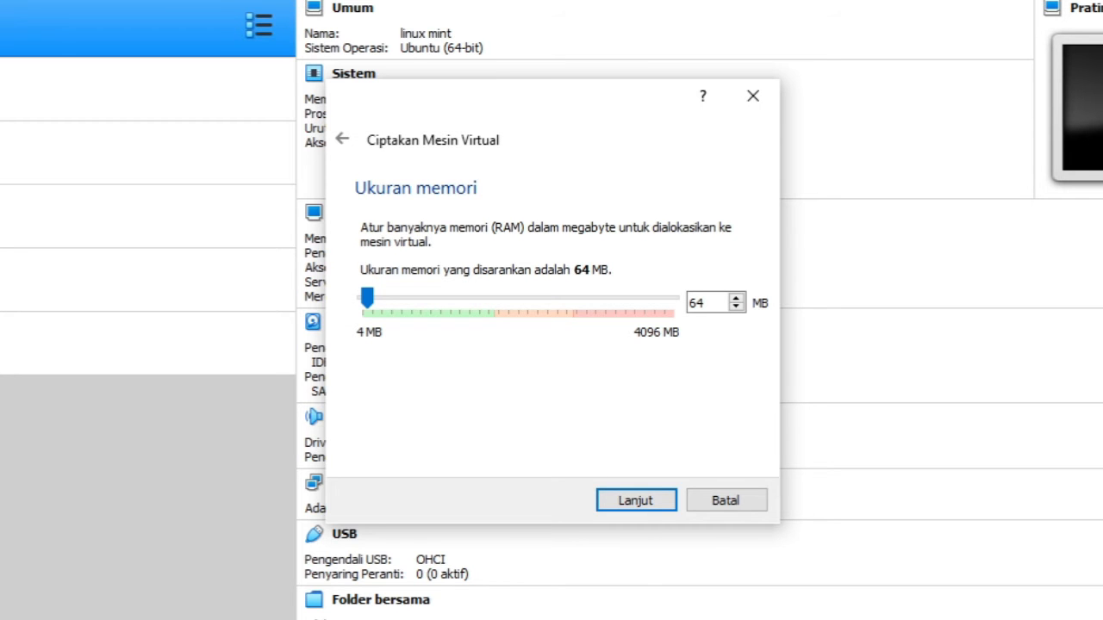
pyautogui.doubleClick(712, 302)
pyautogui.write('128')
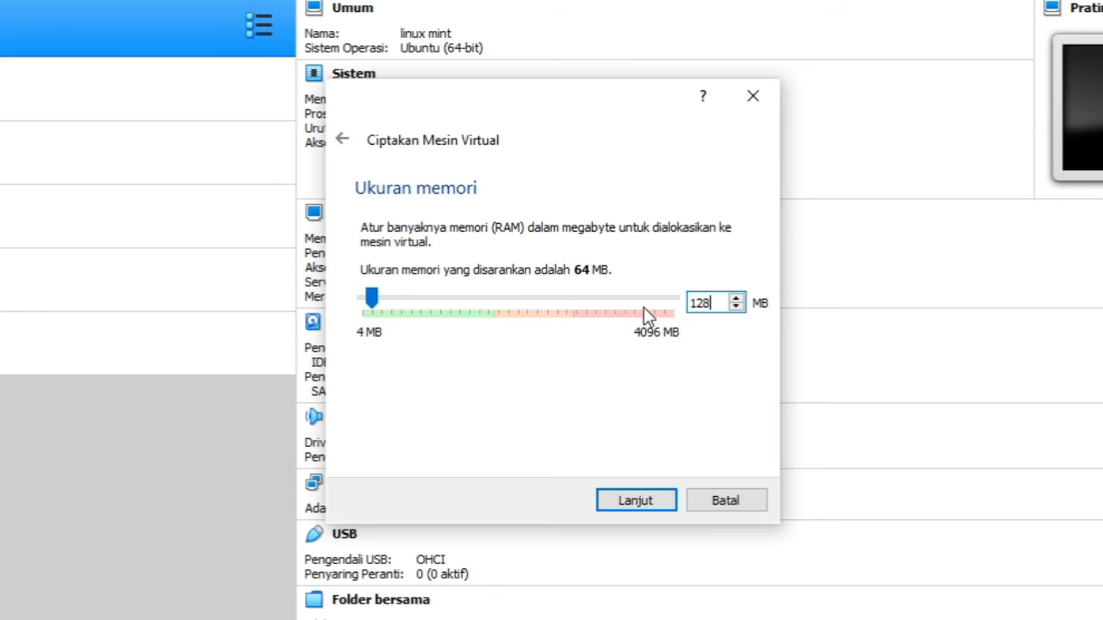
pyautogui.click(652, 500)
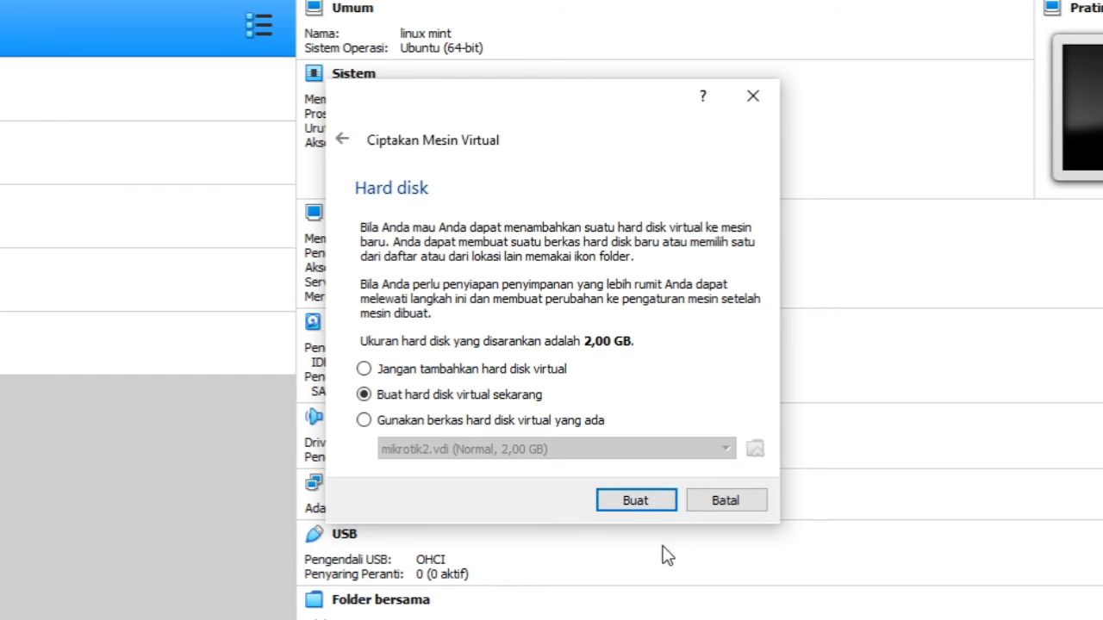
# Create a dynamically allocated VDI hard disk of 2,00 GB for the new machine, stored as mikrotik.vdi
pyautogui.click(634, 501)
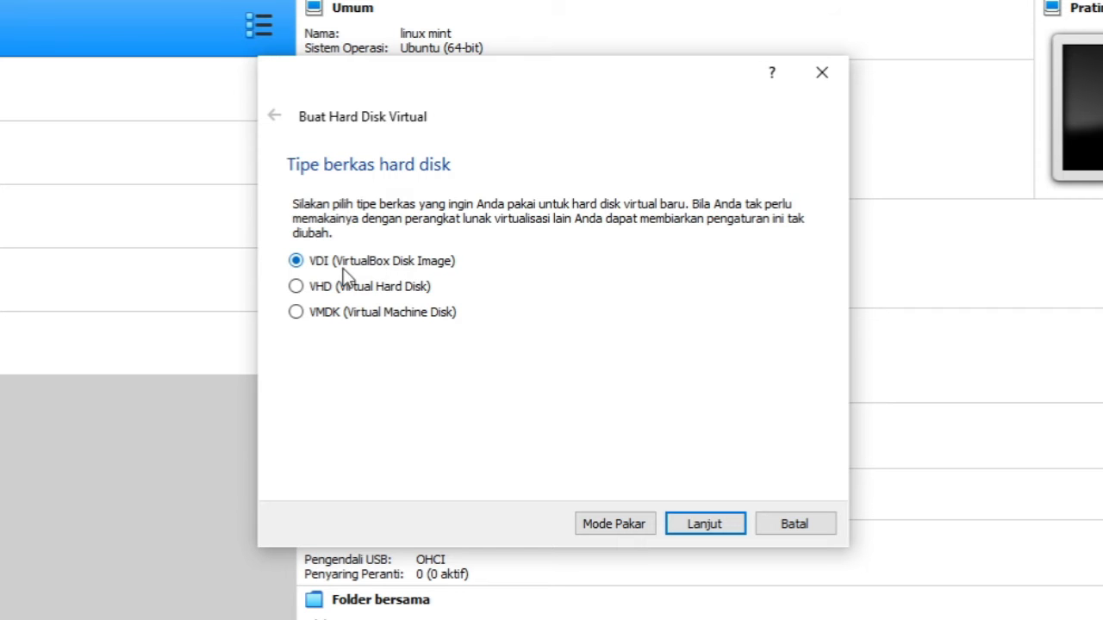
pyautogui.click(724, 522)
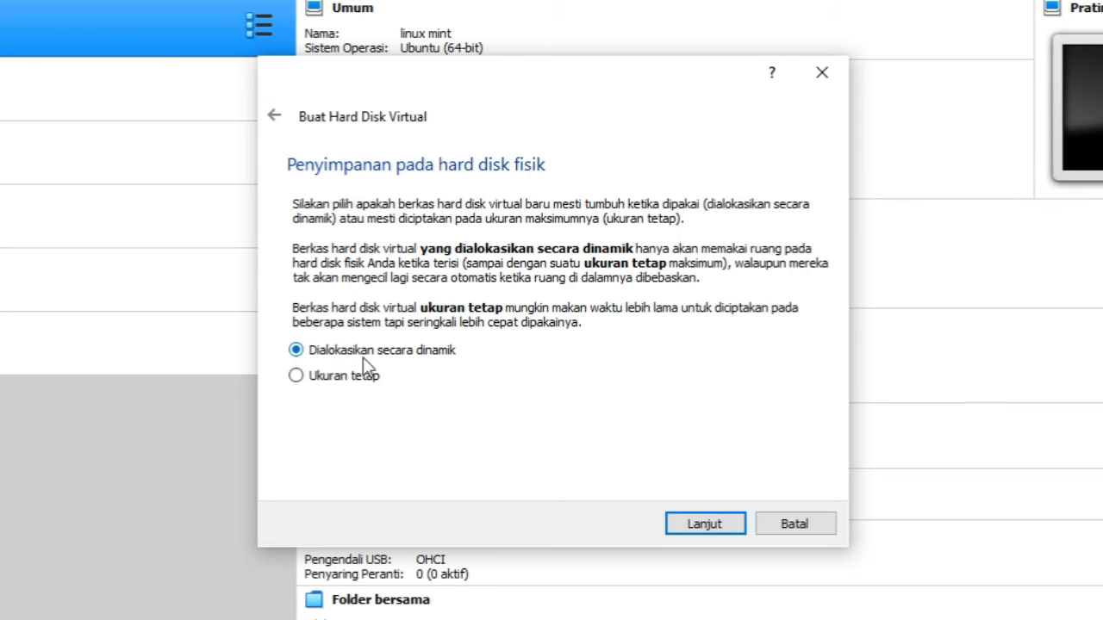
pyautogui.click(705, 524)
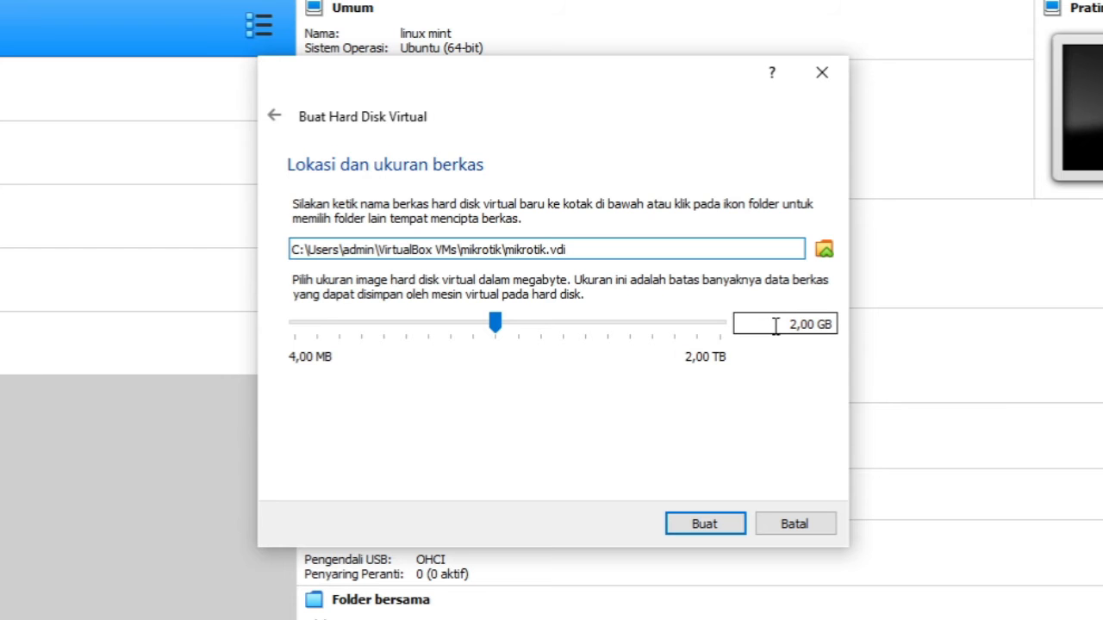
pyautogui.moveTo(776, 325)
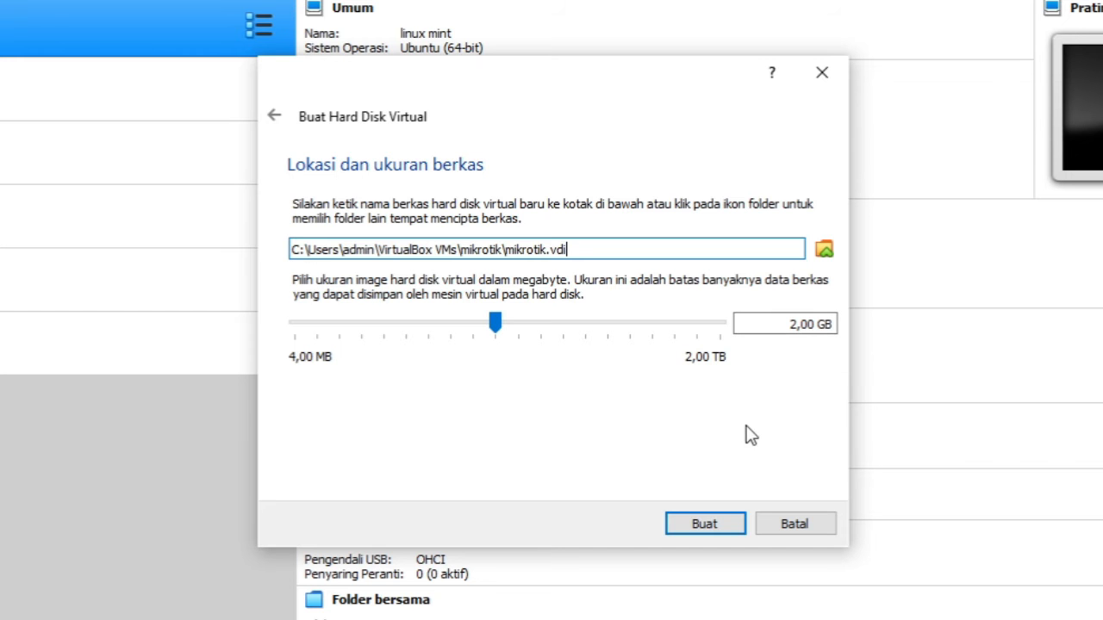
pyautogui.click(716, 522)
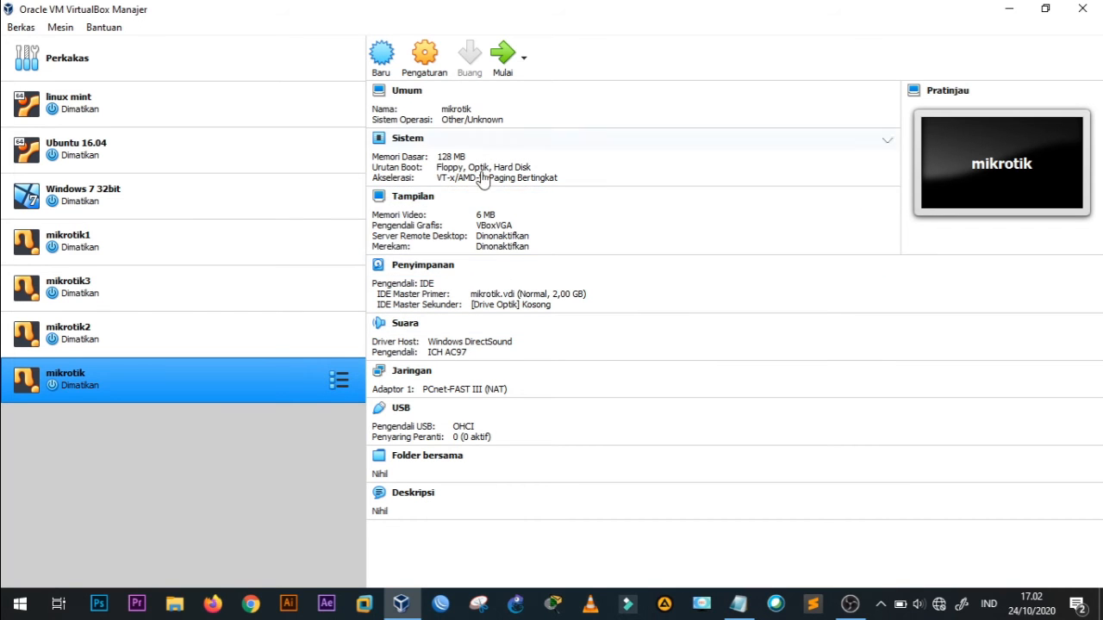
# Start the mikrotik machine and add mikrotik-6.47.6 from the Downloads folder to the available optical disk images
pyautogui.click(503, 58)
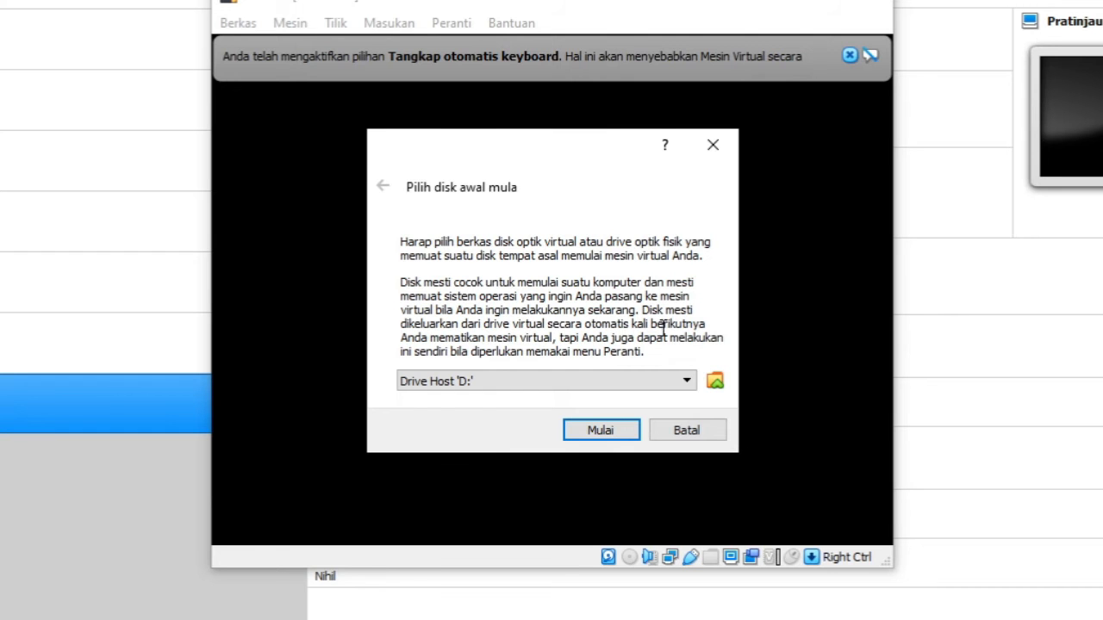
pyautogui.click(715, 381)
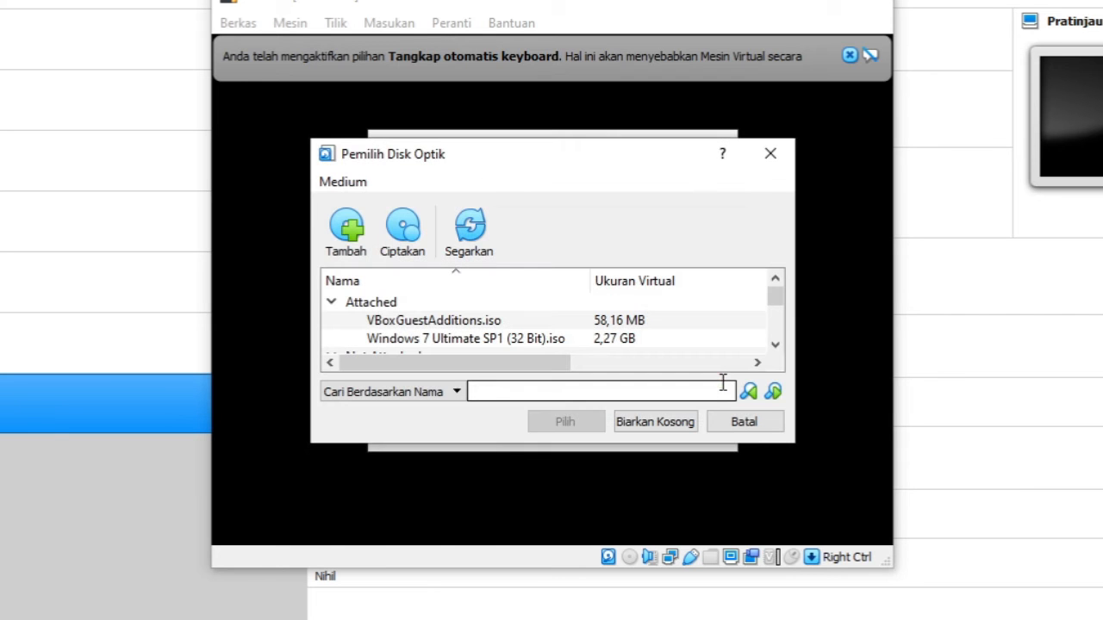
pyautogui.click(348, 229)
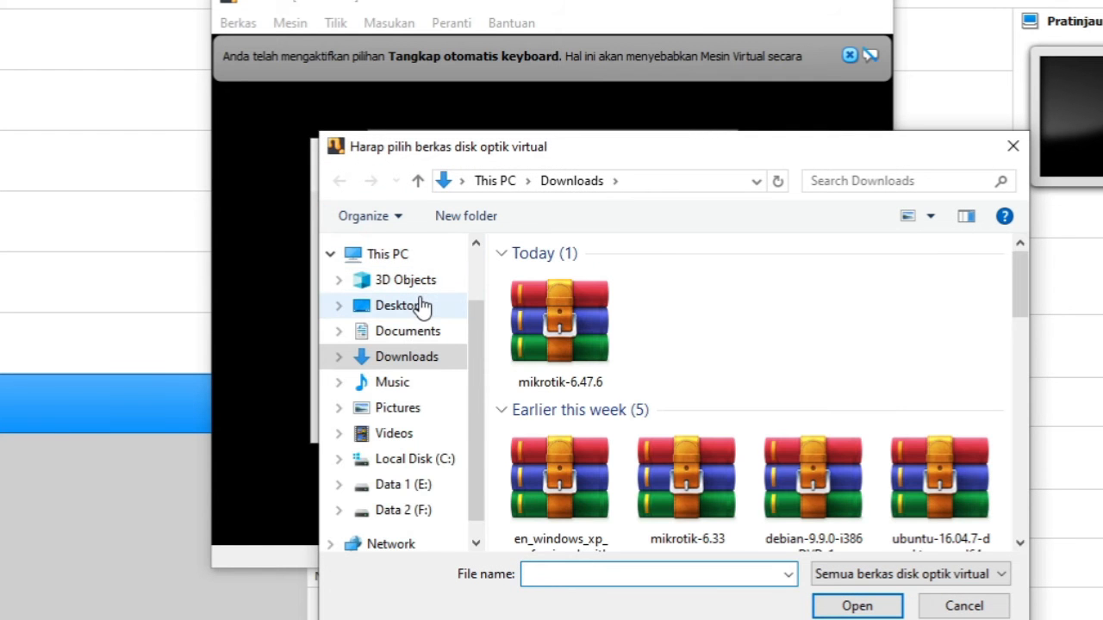
pyautogui.click(551, 336)
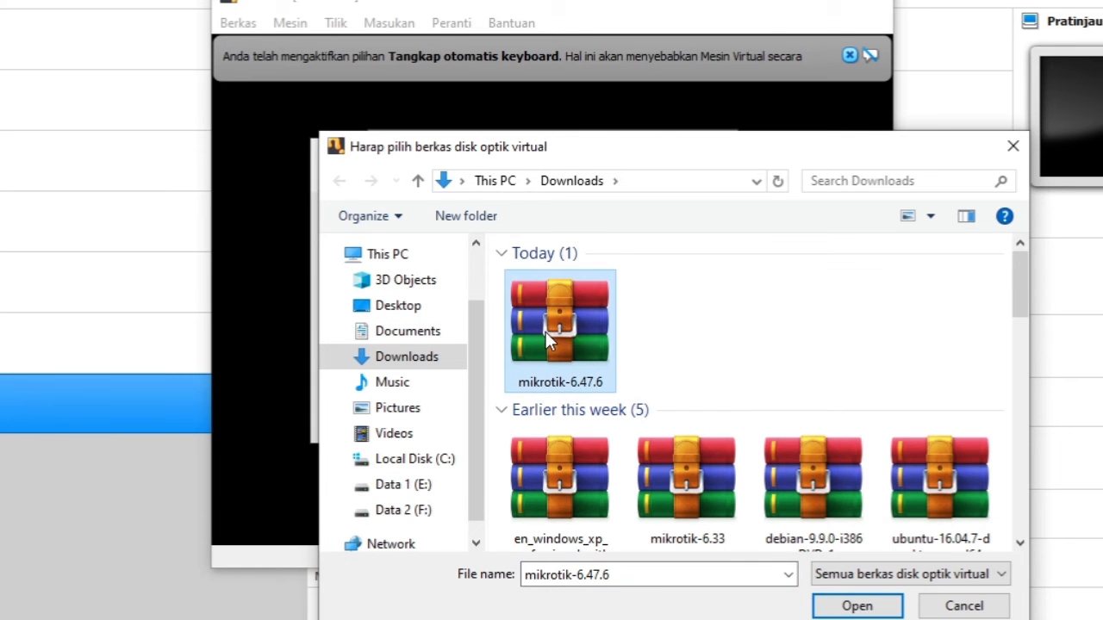
pyautogui.click(849, 607)
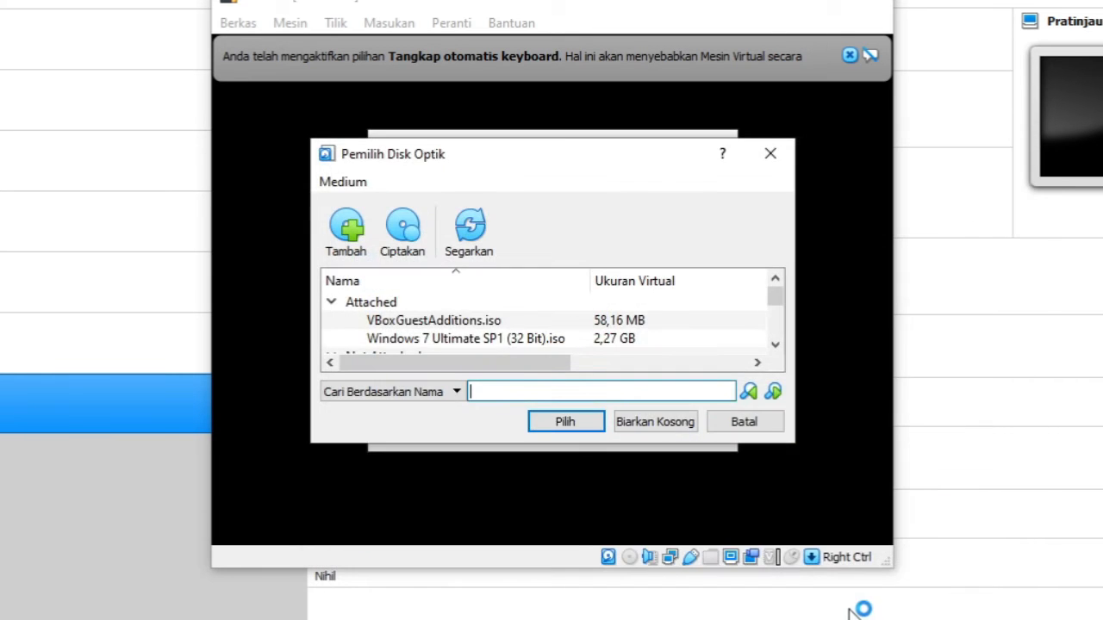
# Choose mikrotik-6.47.6.iso as the start-up disk, boot the machine from it and dismiss the keyboard capture notice
pyautogui.scroll(-1, 667, 345)
pyautogui.scroll(-2, 672, 324)
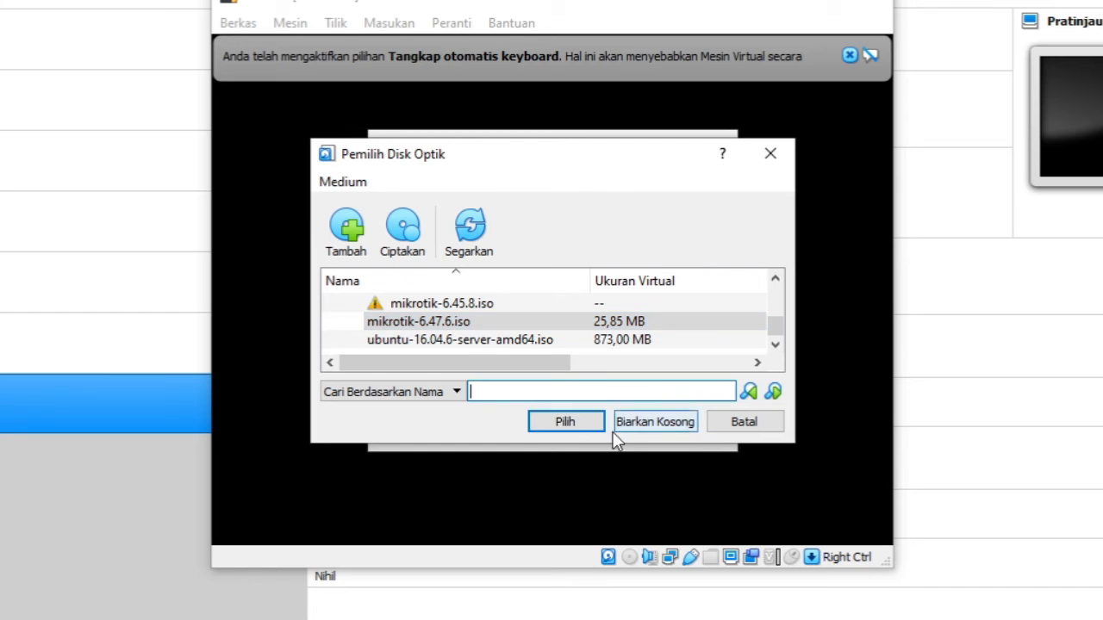
pyautogui.click(611, 321)
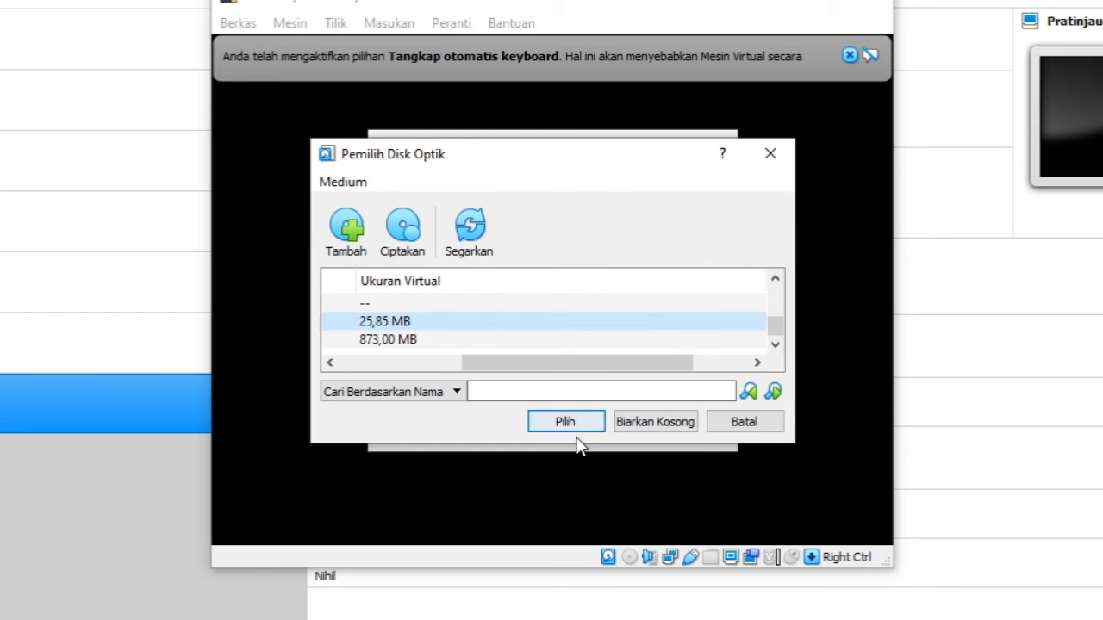
pyautogui.moveTo(587, 361); pyautogui.dragTo(453, 365)
pyautogui.click(566, 421)
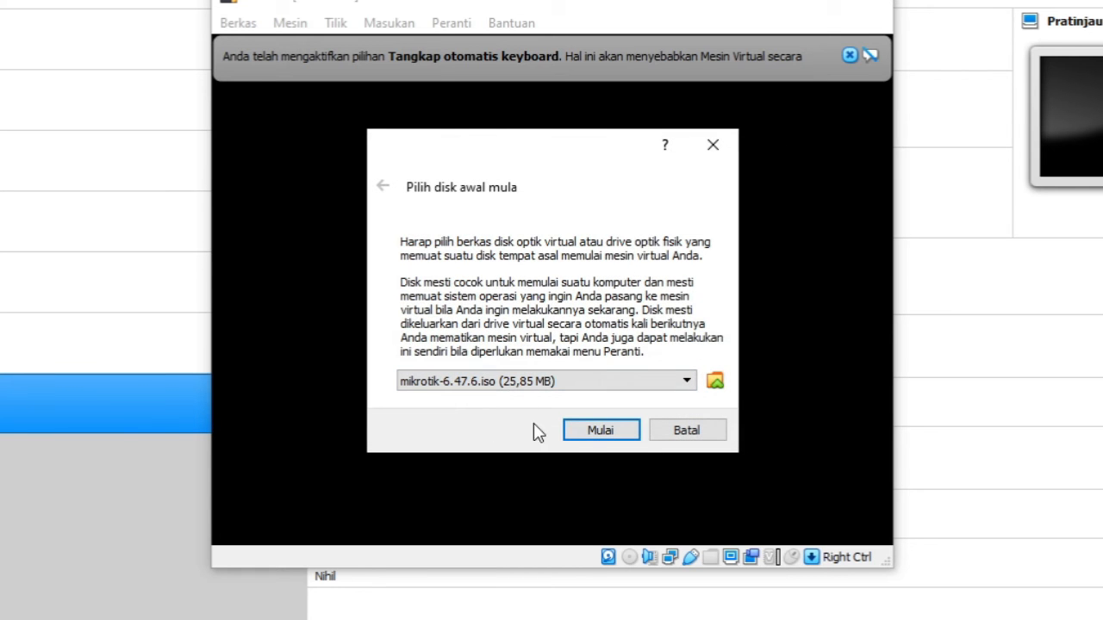
pyautogui.click(592, 432)
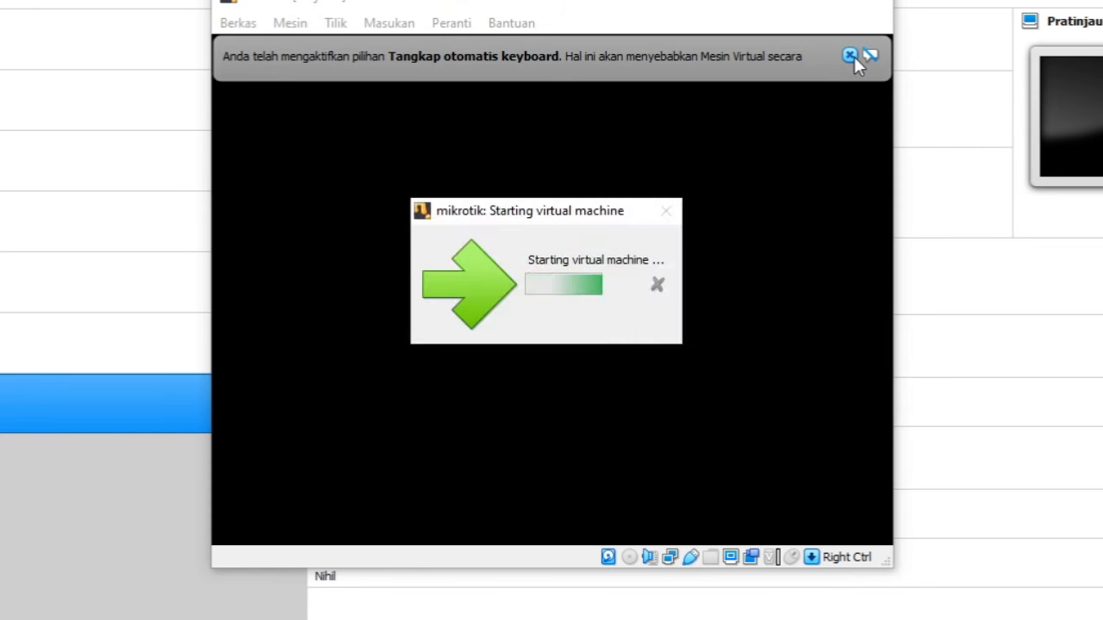
pyautogui.click(850, 57)
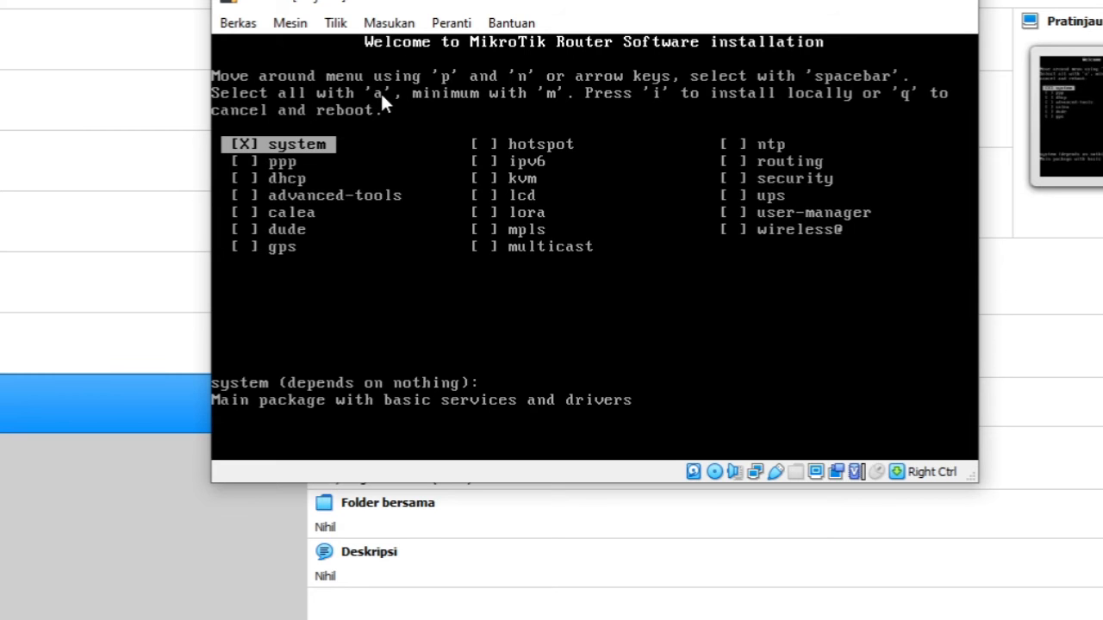
# Install RouterOS with all packages selected, discarding the old configuration and agreeing to erase the disk
pyautogui.press('a')
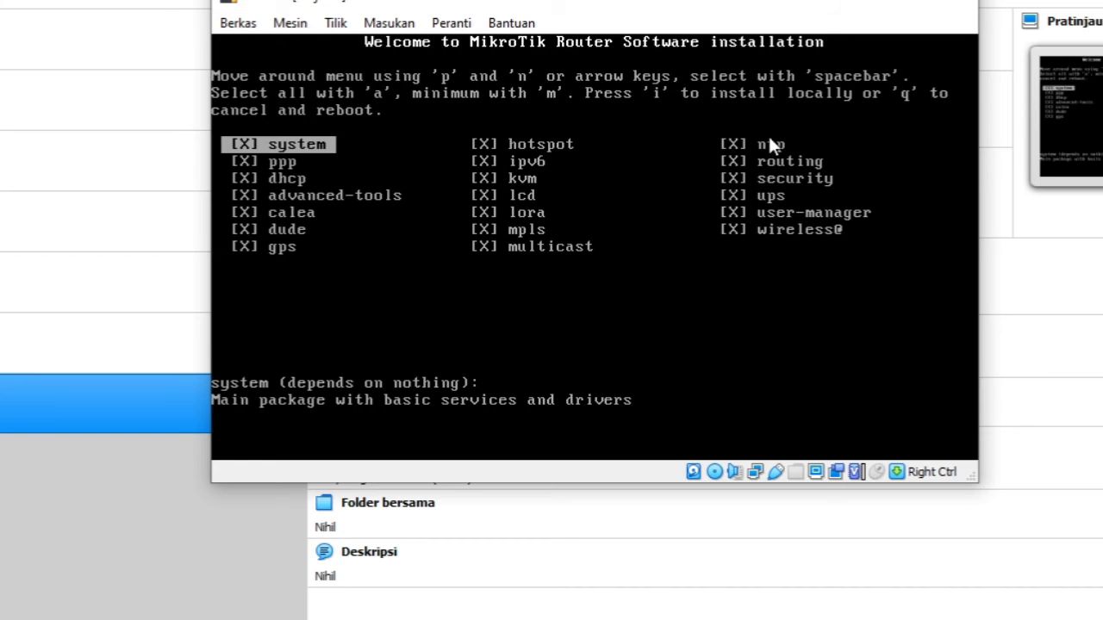
pyautogui.press('i')
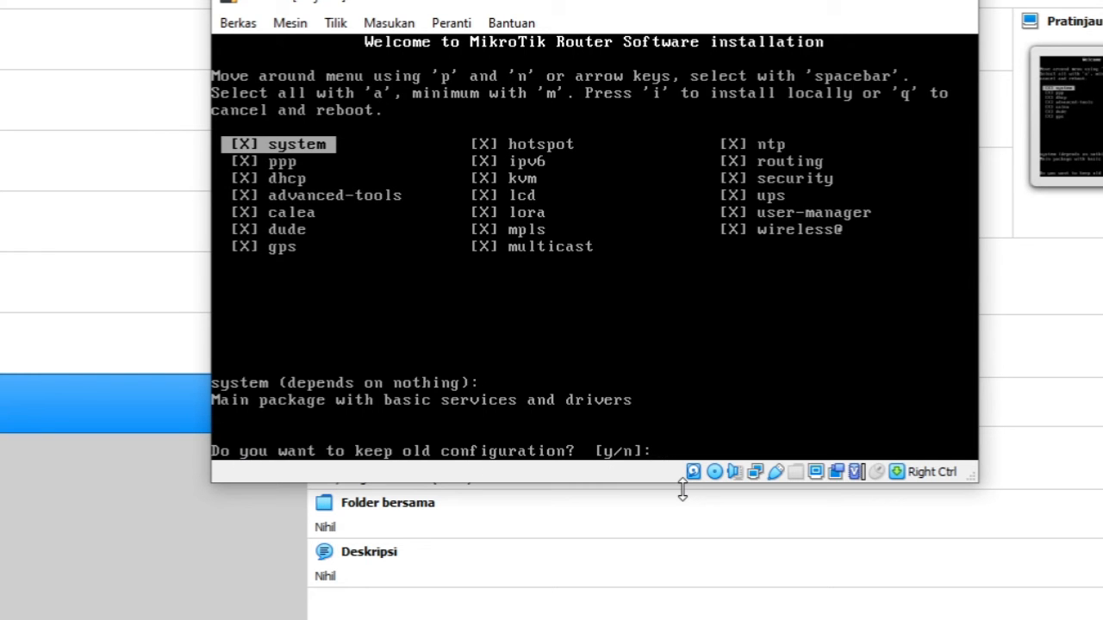
pyautogui.write('n')
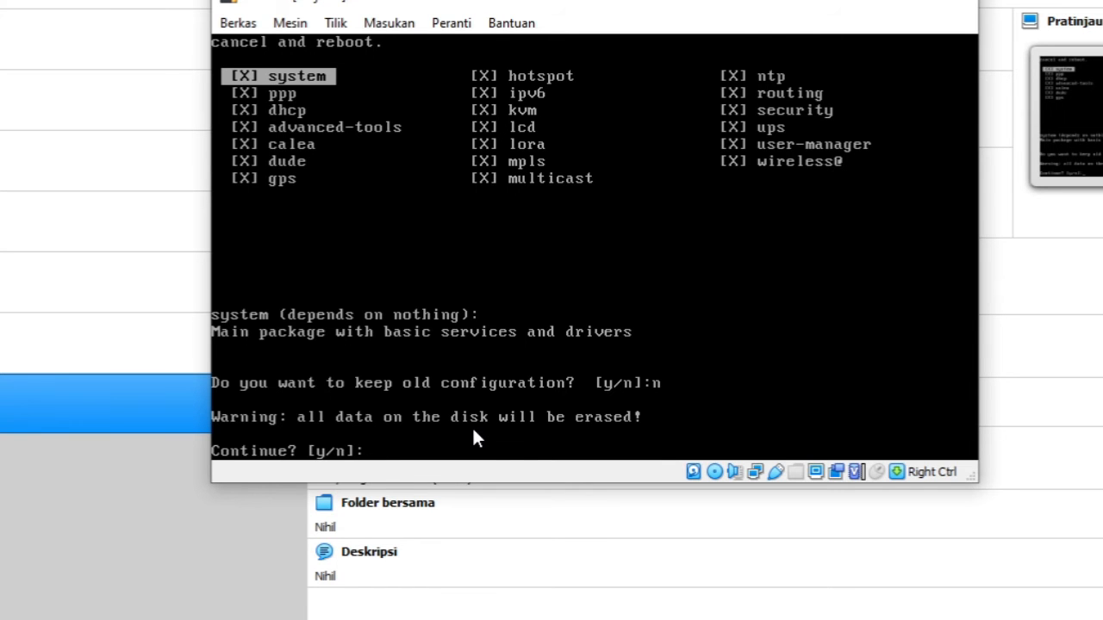
pyautogui.write('y')
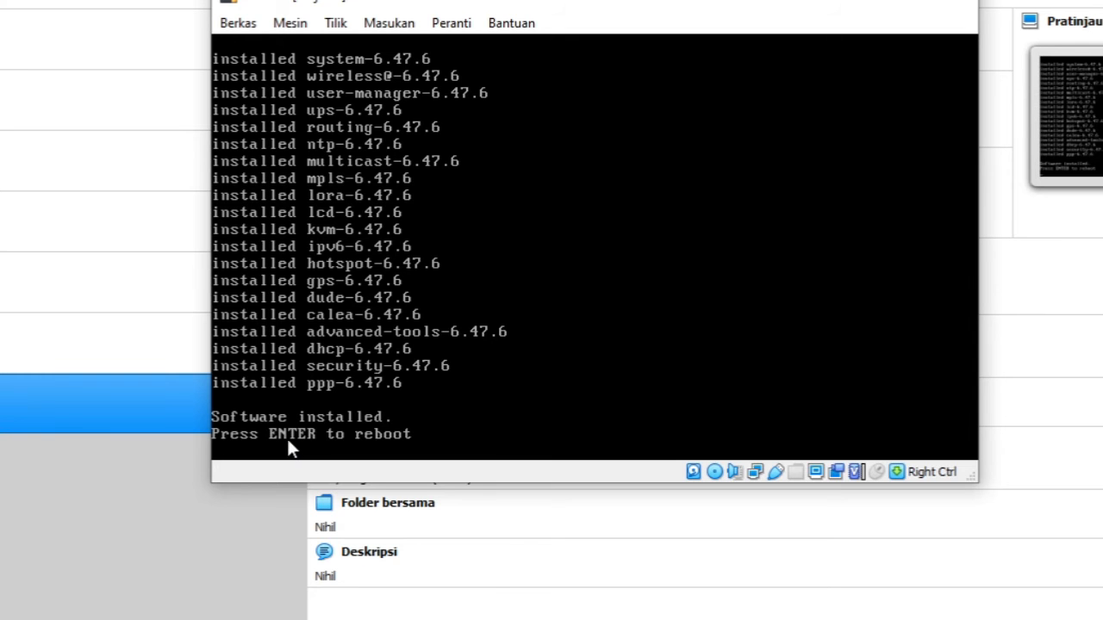
# Force-unmount mikrotik-6.47.6.iso from the machine's optical drive and reboot into the installed system
pyautogui.click(452, 24)
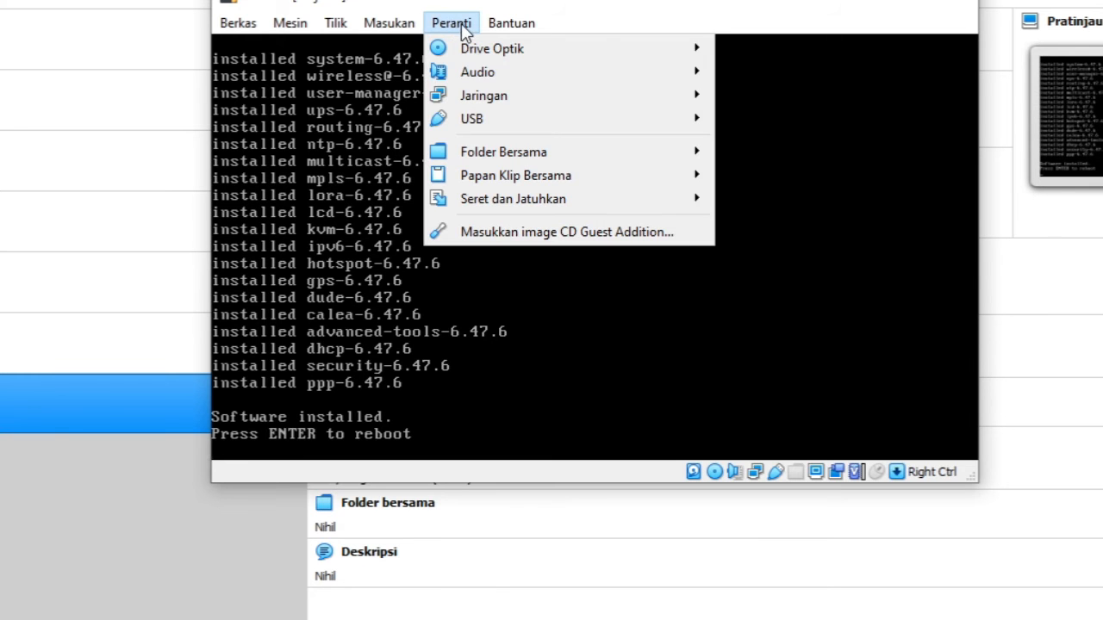
pyautogui.moveTo(474, 49)
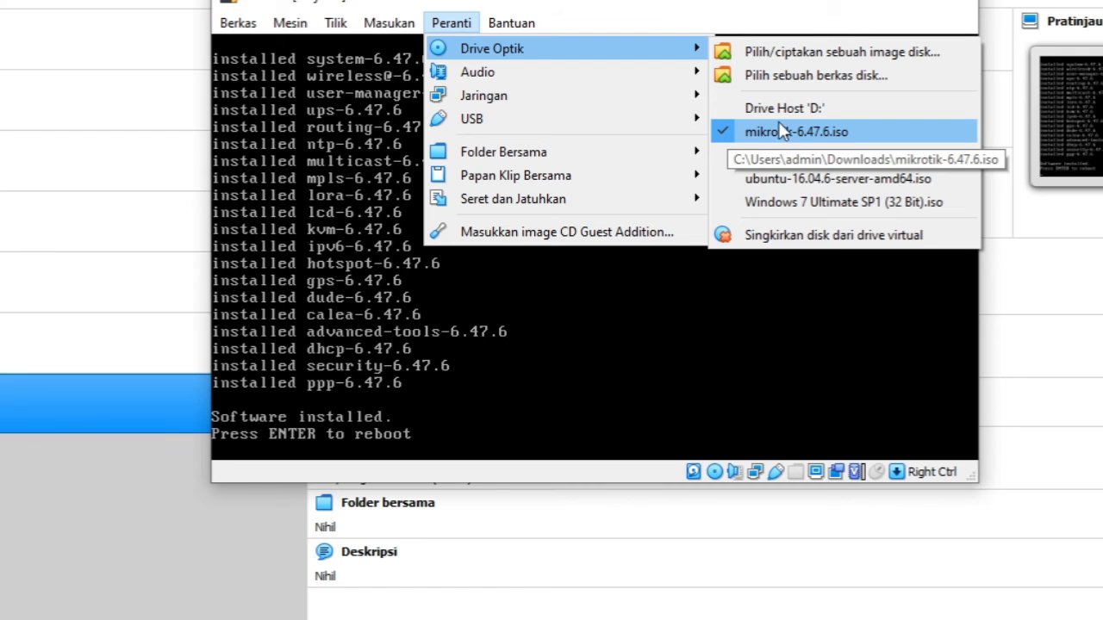
pyautogui.click(722, 129)
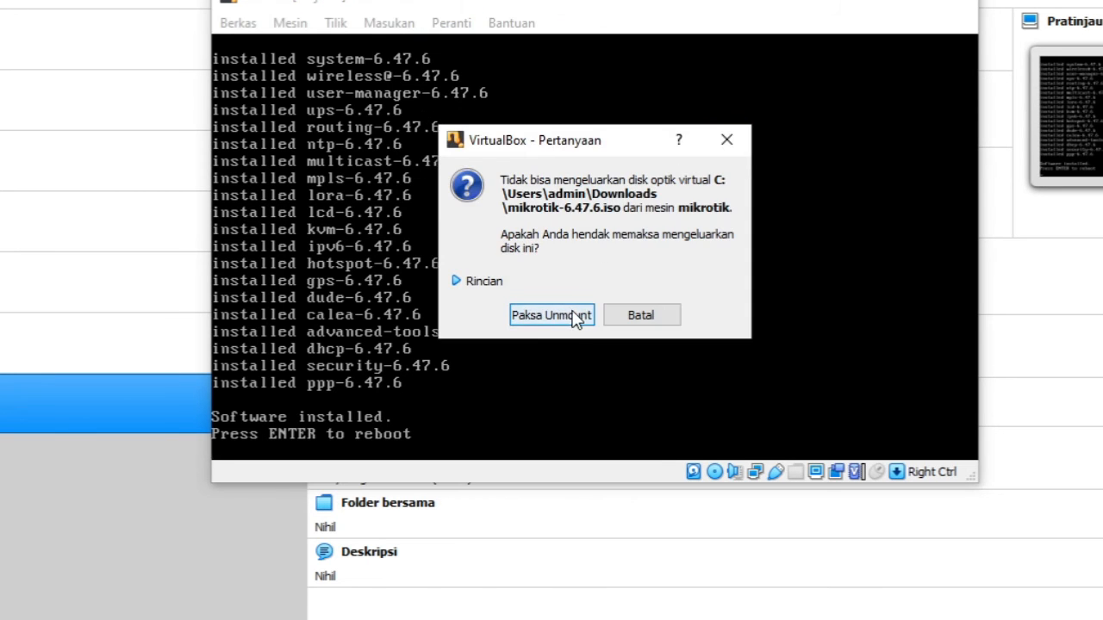
pyautogui.click(551, 316)
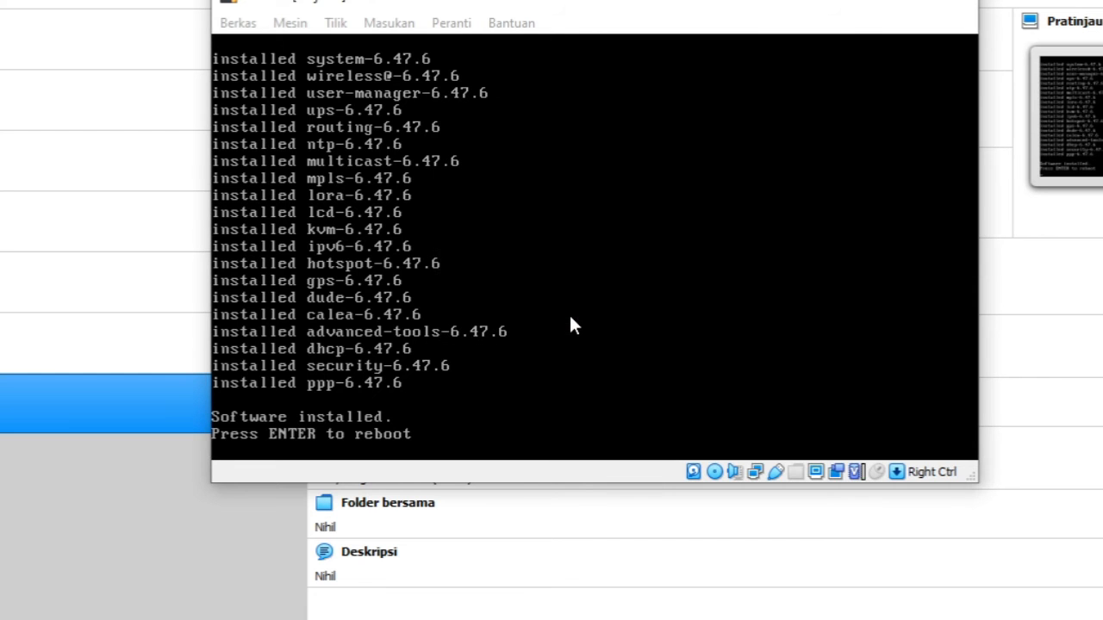
pyautogui.press('Return')
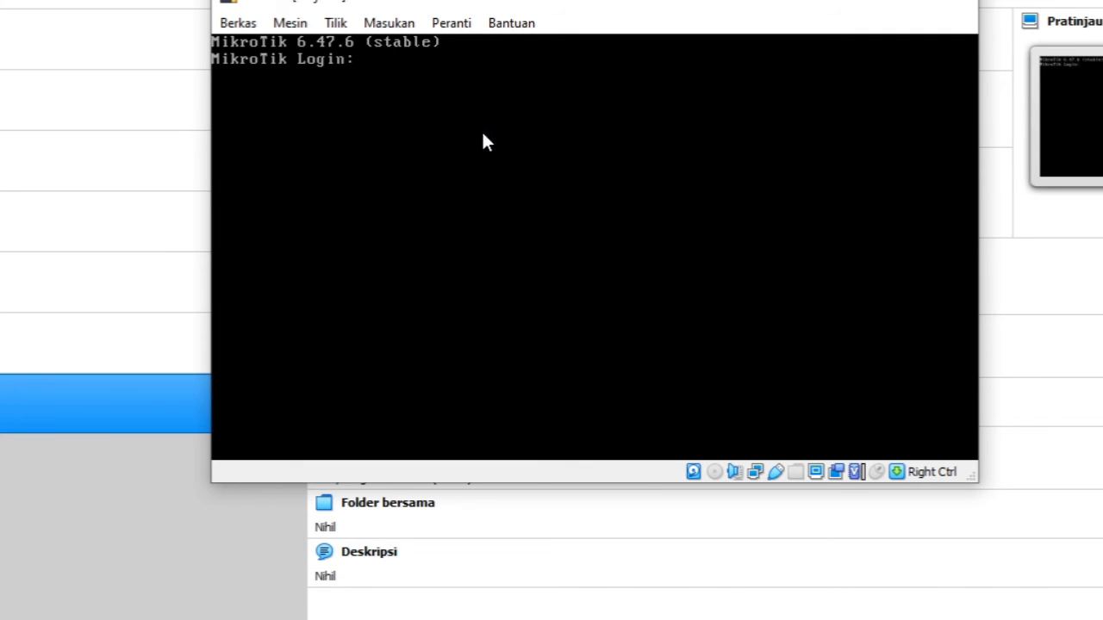
# Log in to MikroTik as admin with the password left empty, decline viewing the software license and continue to the command prompt
pyautogui.write('admin')
pyautogui.press('Return')
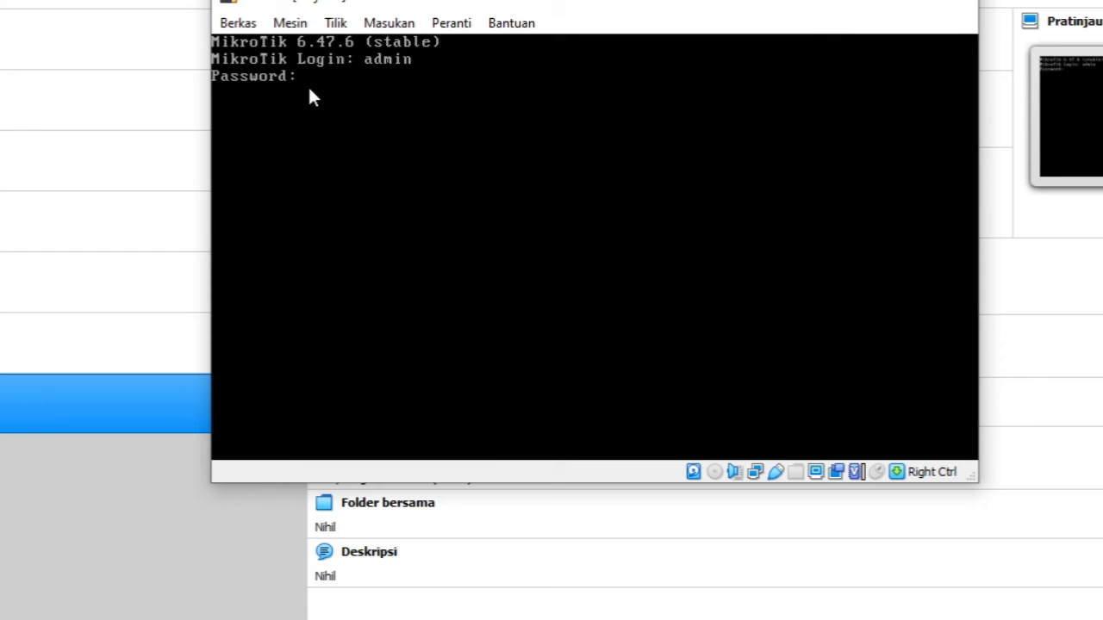
pyautogui.press('Return')
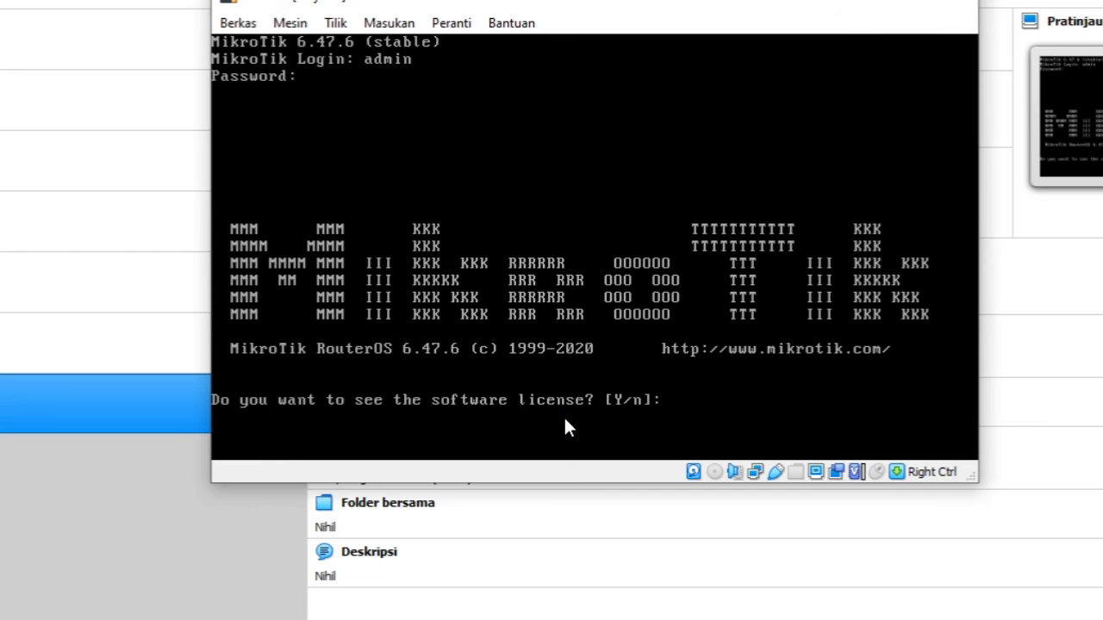
pyautogui.write('n')
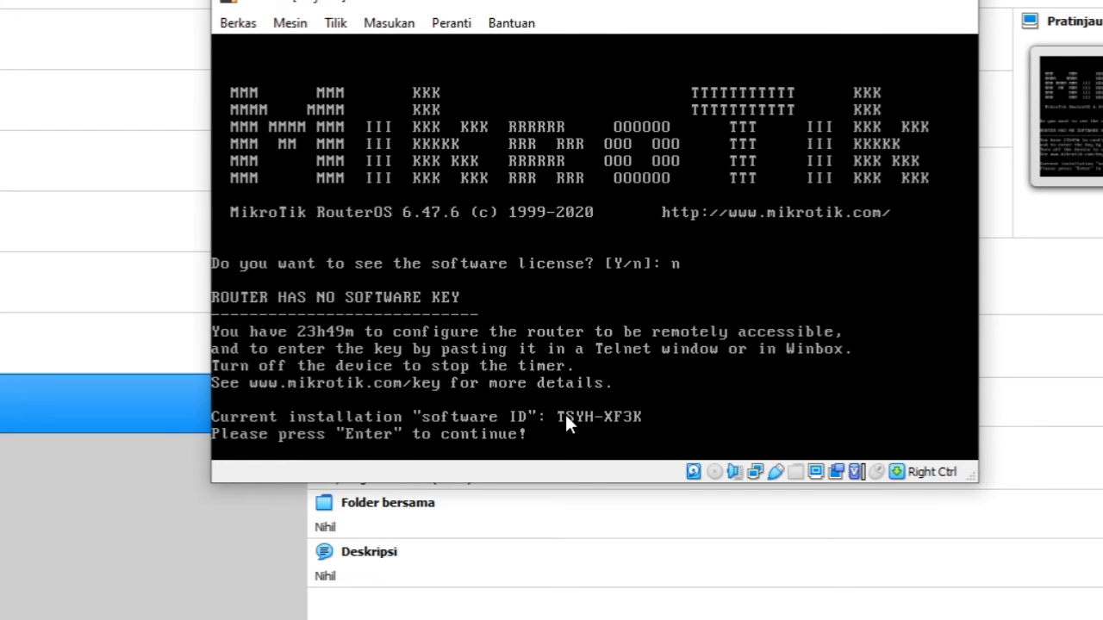
pyautogui.press('Return')
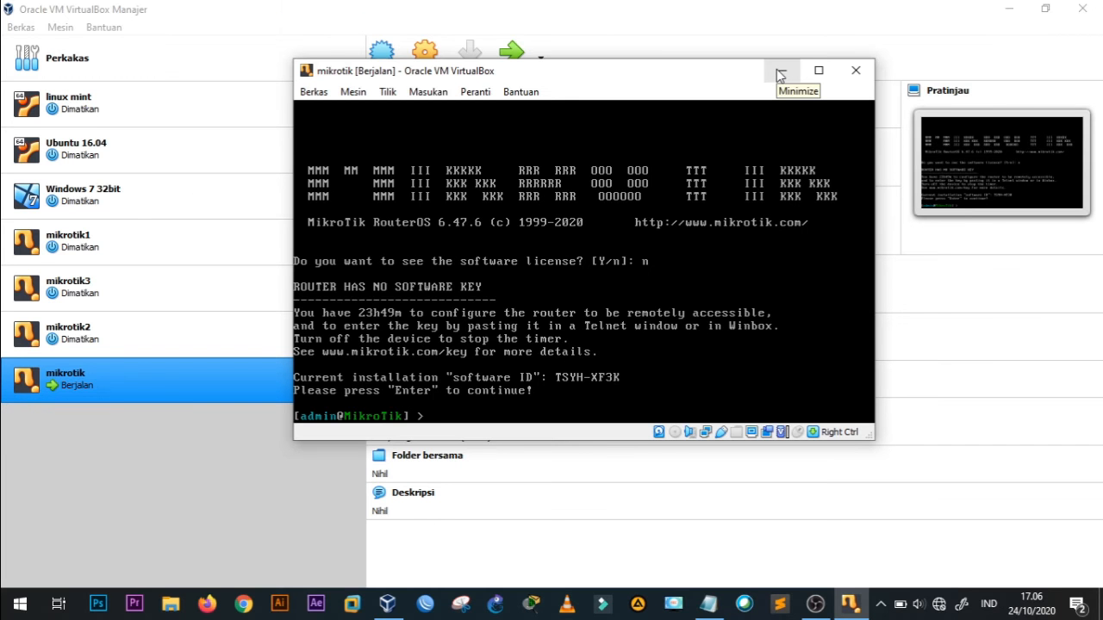
# Minimize the running machine, open mikrotik's network settings and review Adaptor 1's attachment options, keeping NAT selected
pyautogui.click(780, 73)
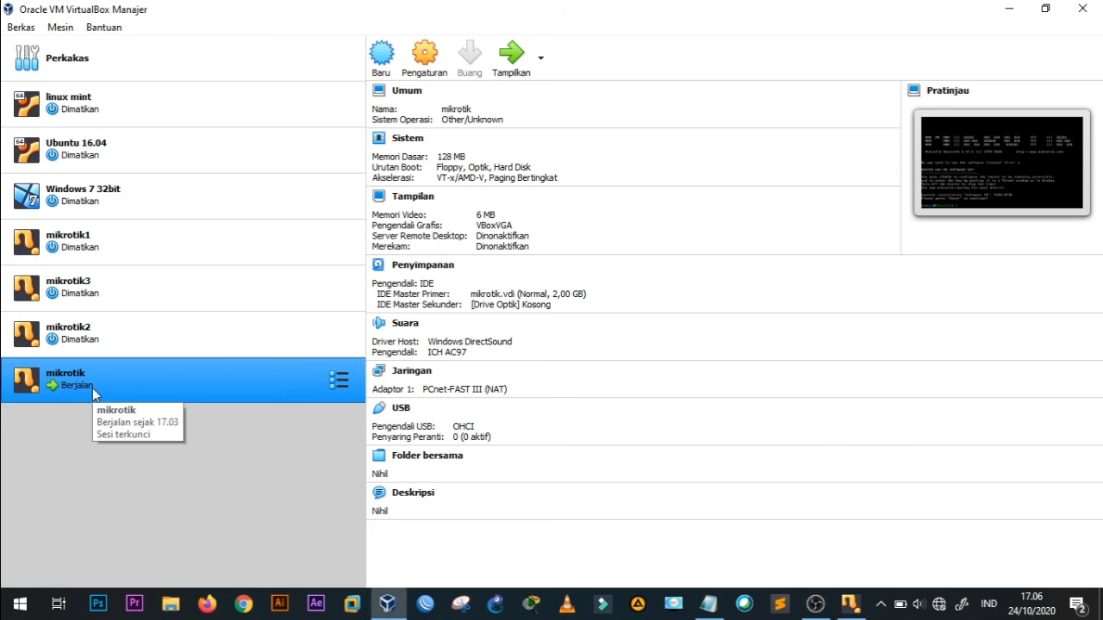
pyautogui.click(426, 54)
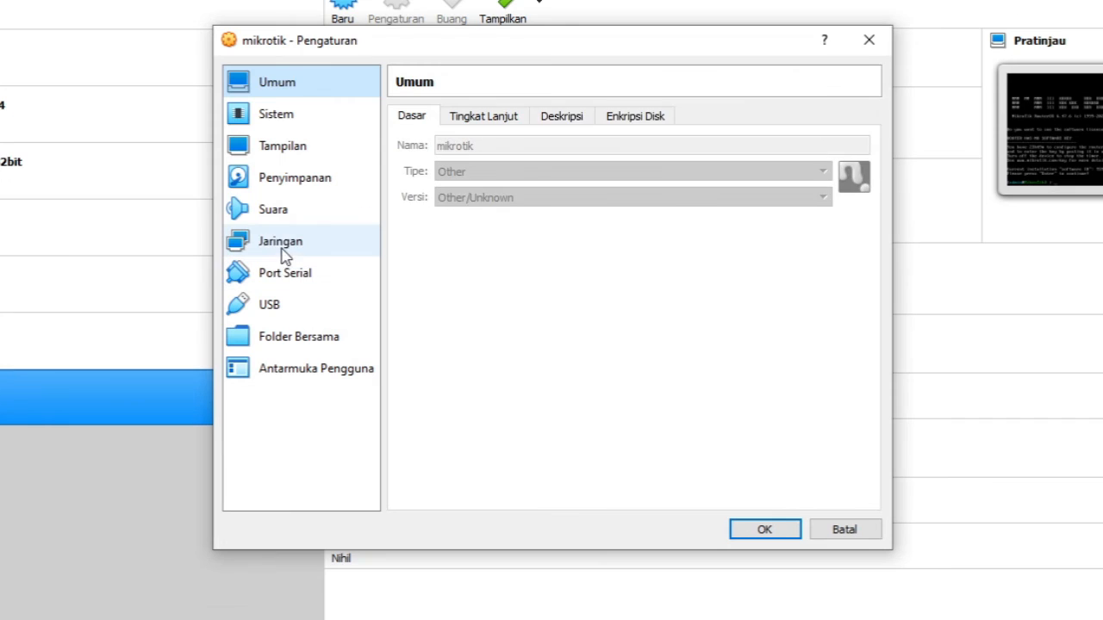
pyautogui.click(285, 250)
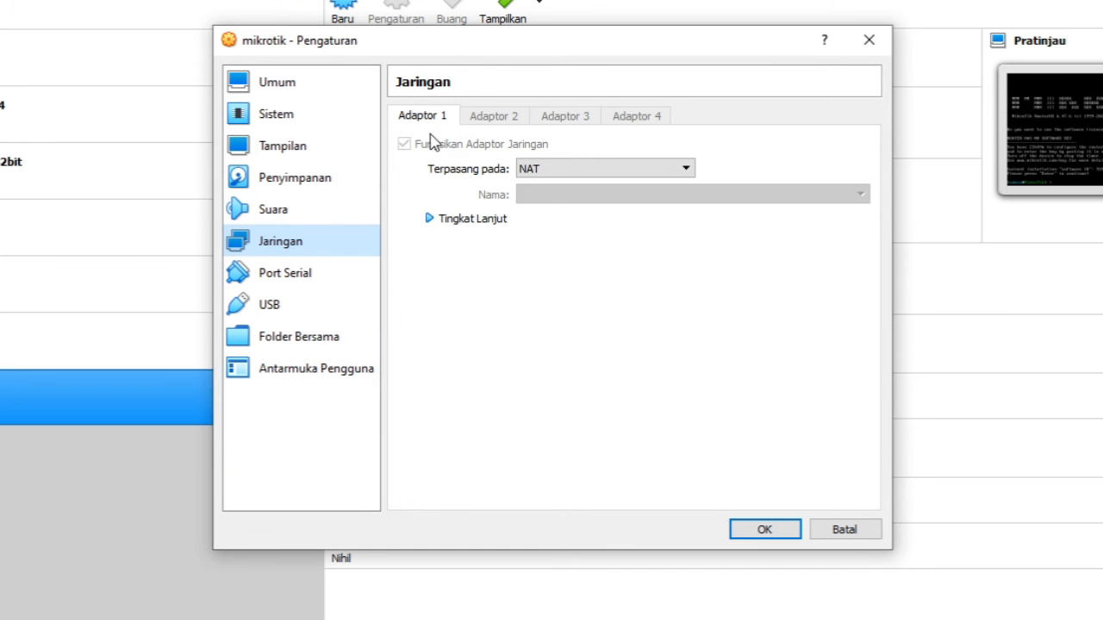
pyautogui.click(551, 169)
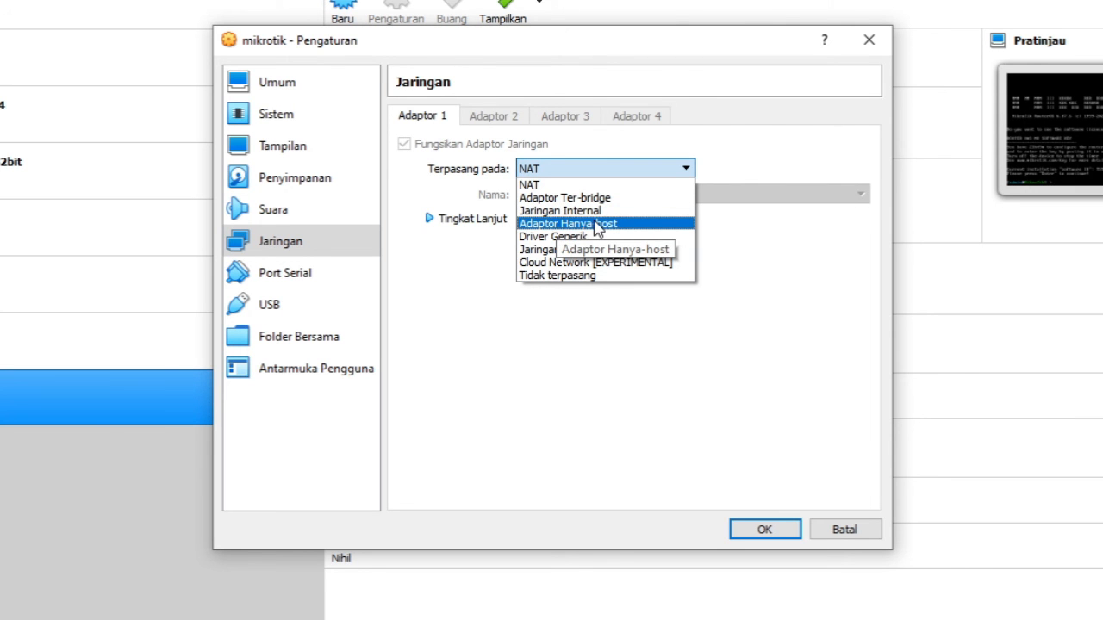
pyautogui.click(772, 166)
pyautogui.click(559, 172)
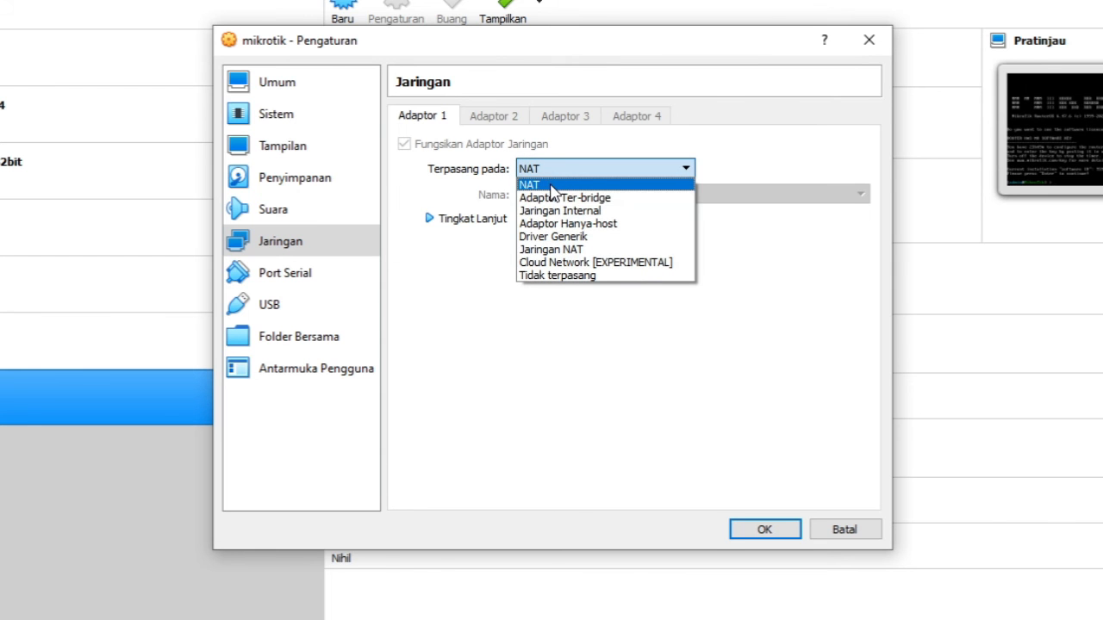
pyautogui.click(552, 188)
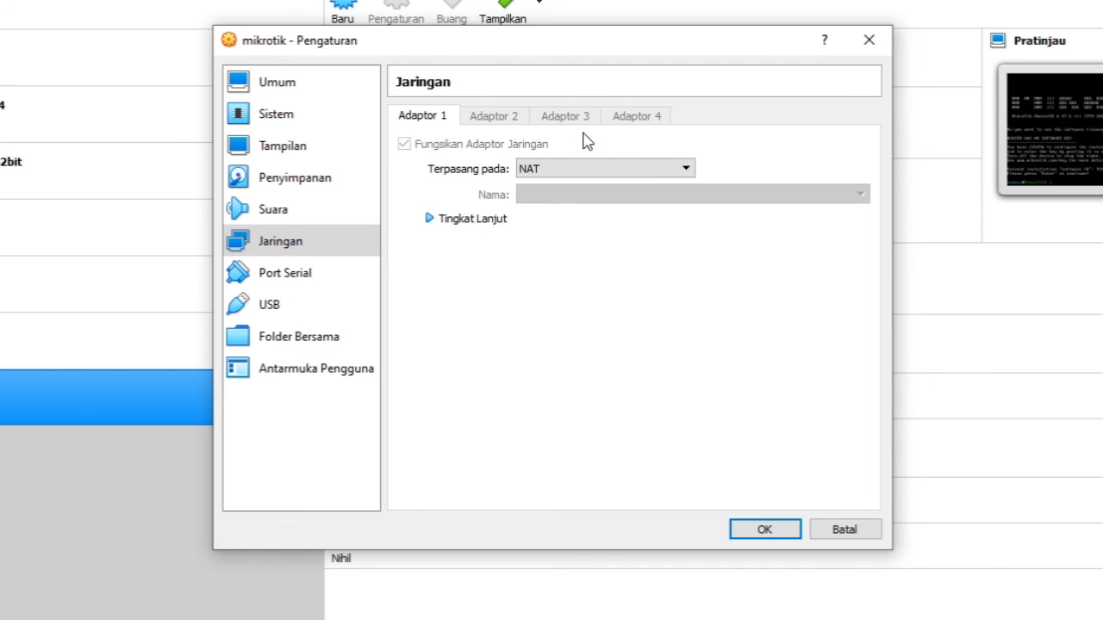
# Try attaching Adaptor 1 to Adaptor Ter-bridge and to Jaringan Internal
pyautogui.click(601, 176)
pyautogui.click(600, 198)
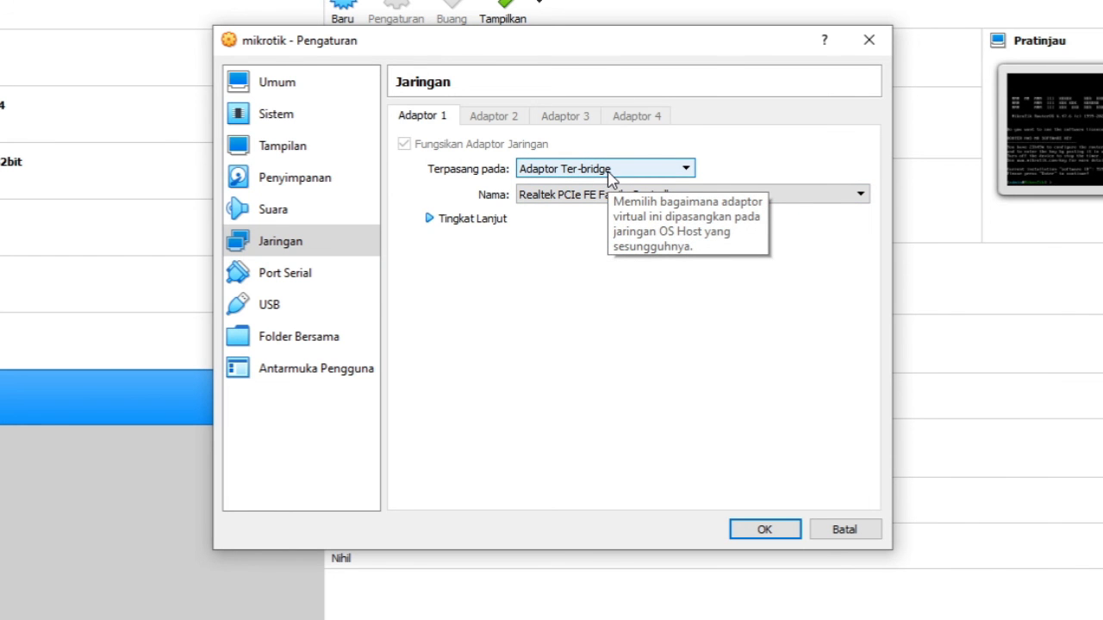
pyautogui.click(612, 169)
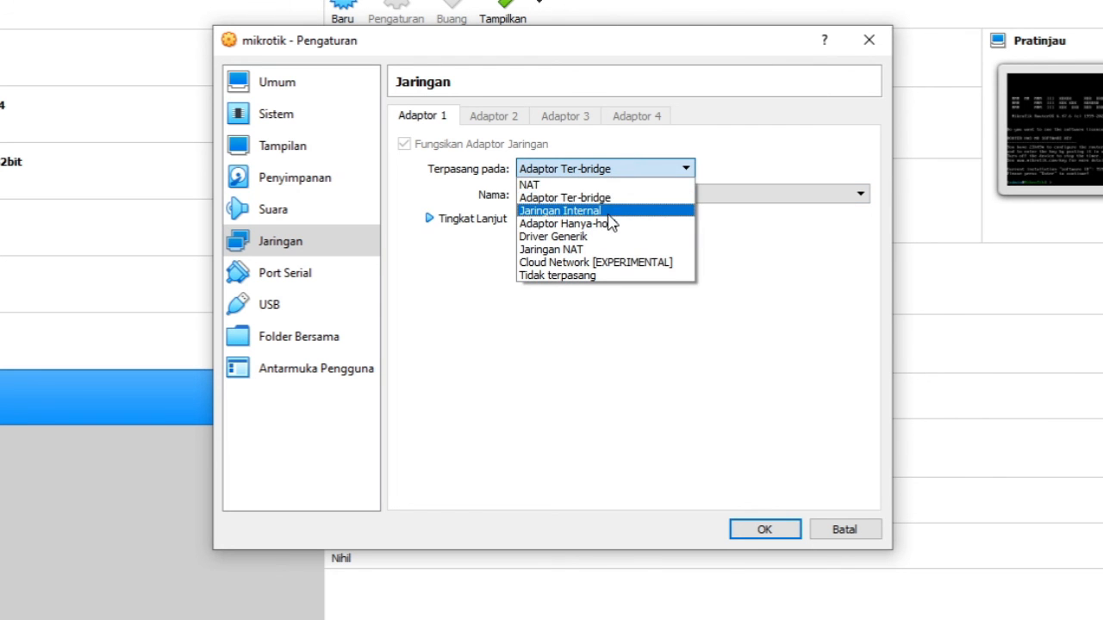
pyautogui.click(608, 215)
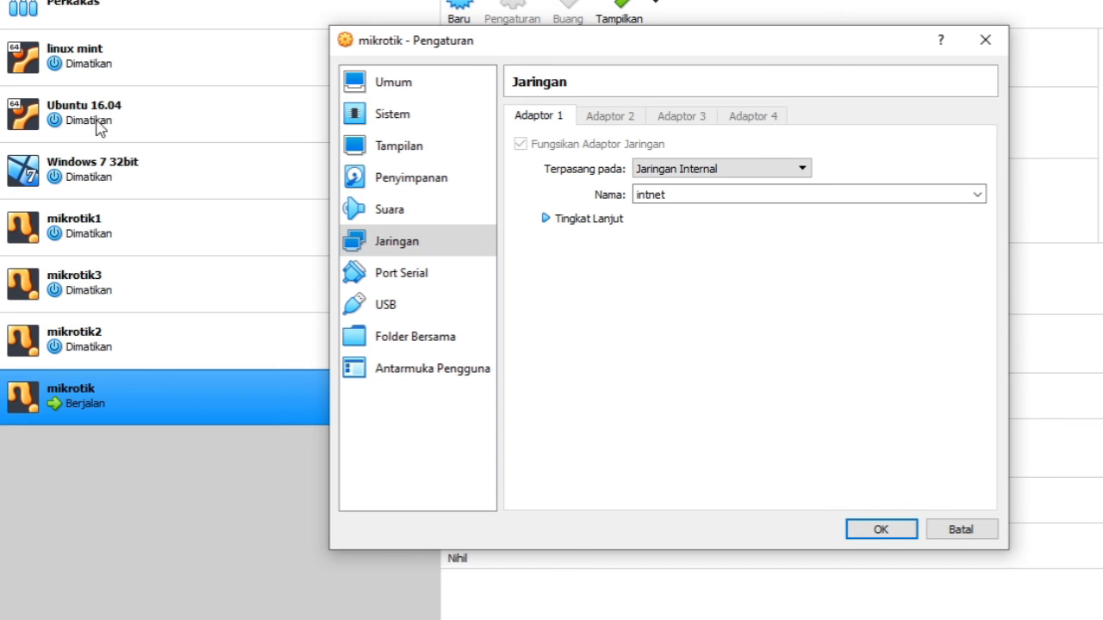
# Try attaching Adaptor 1 to Adaptor Hanya-host and close the machine's settings without saving
pyautogui.click(689, 176)
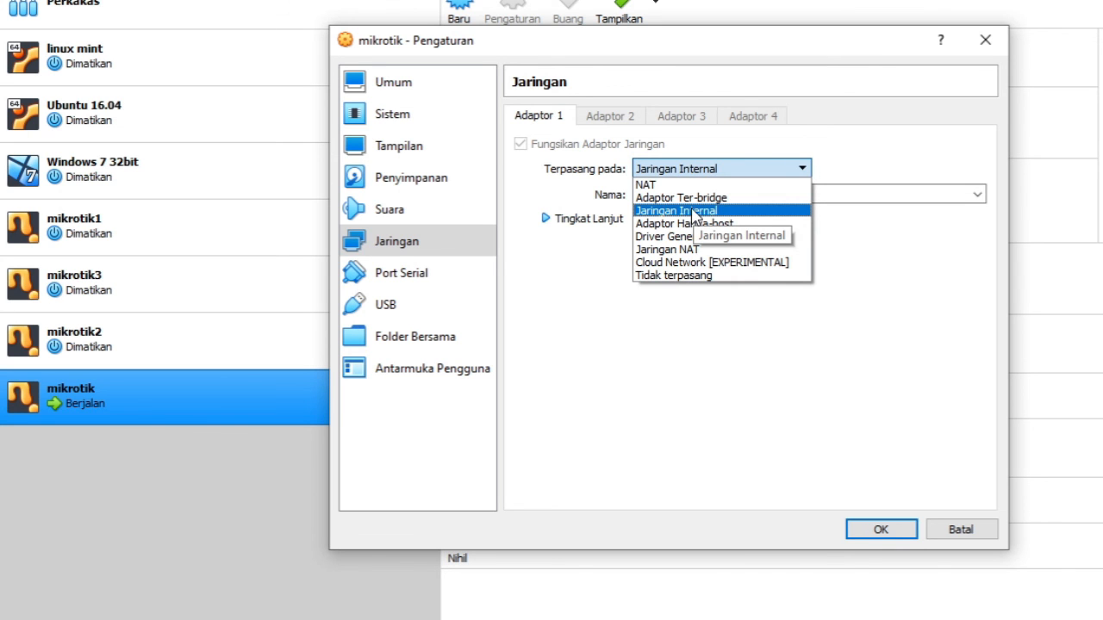
pyautogui.click(896, 168)
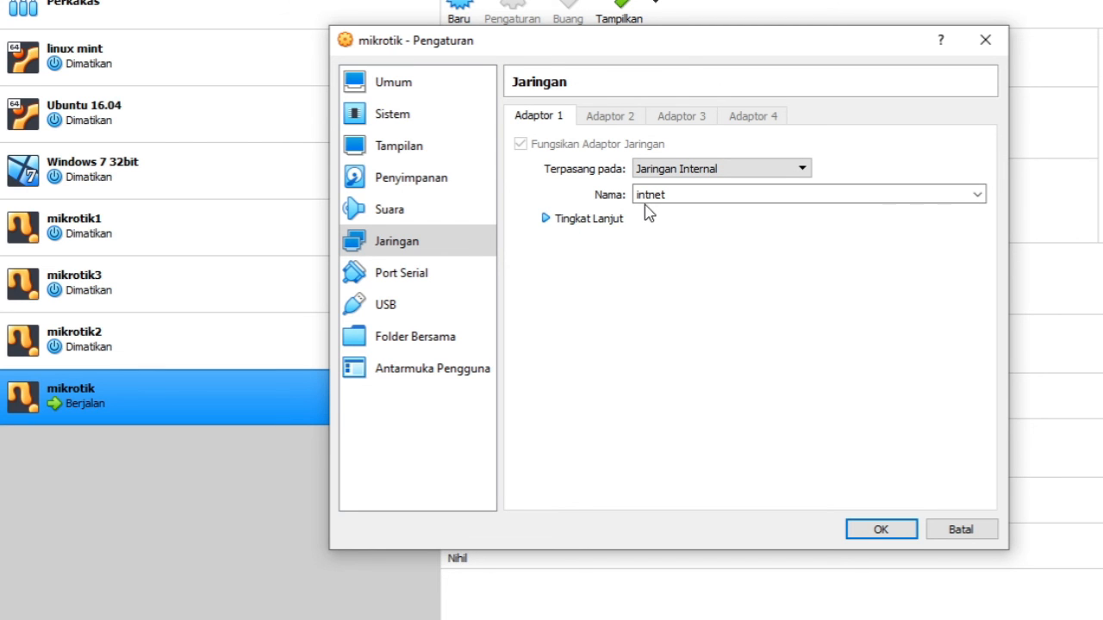
pyautogui.click(686, 175)
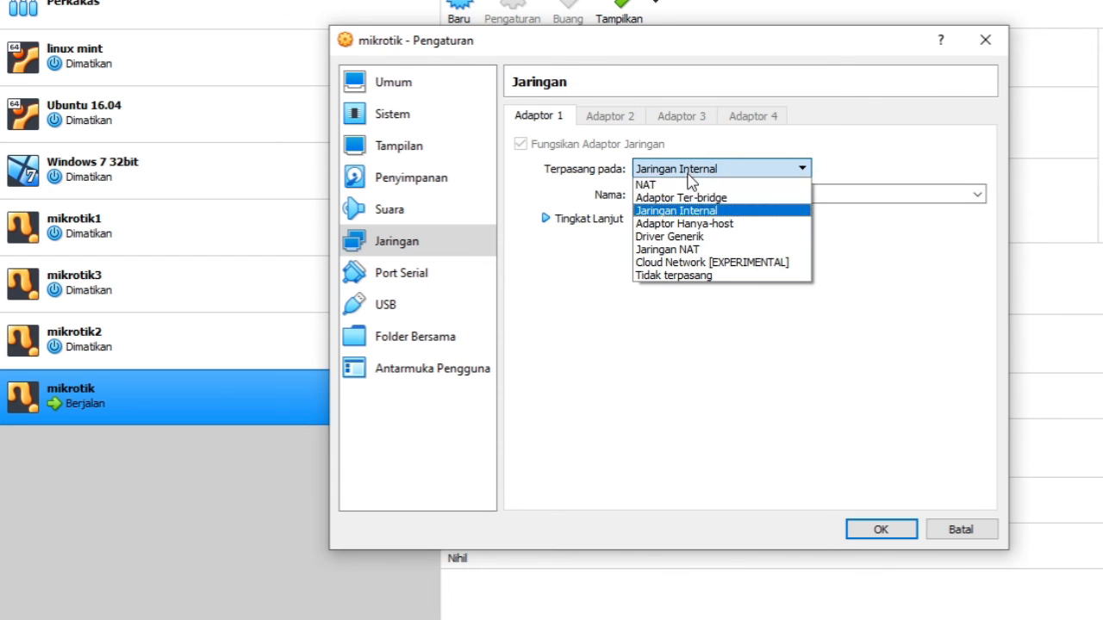
pyautogui.click(694, 226)
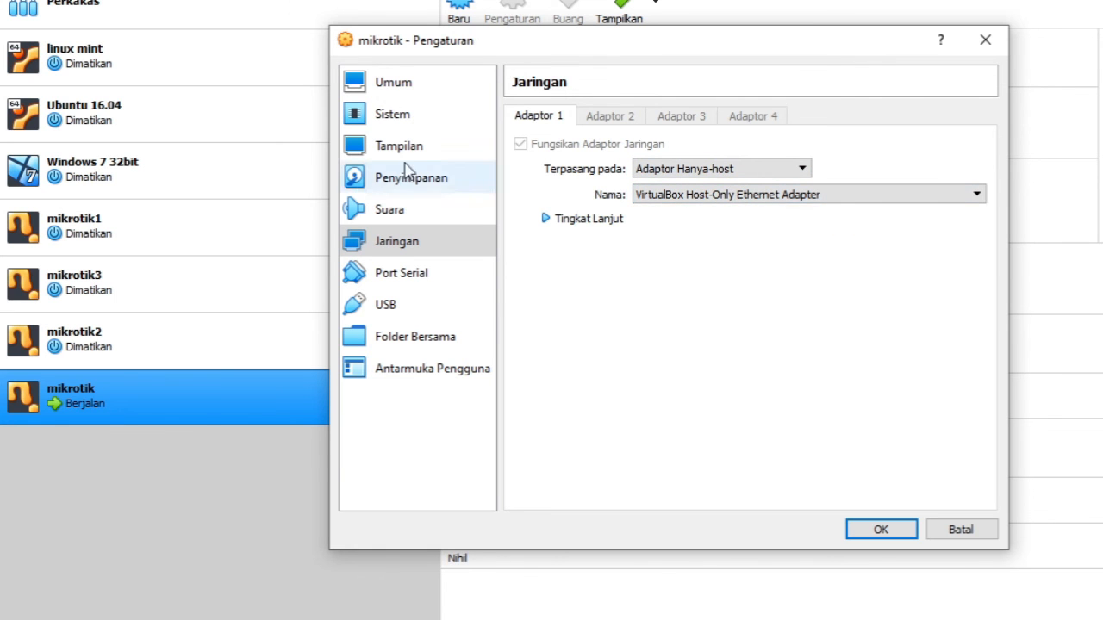
pyautogui.click(997, 45)
# Examine the IPv4 configuration of each VirtualBox Host-Only Ethernet Adapter in the host network manager and close it
pyautogui.click(21, 39)
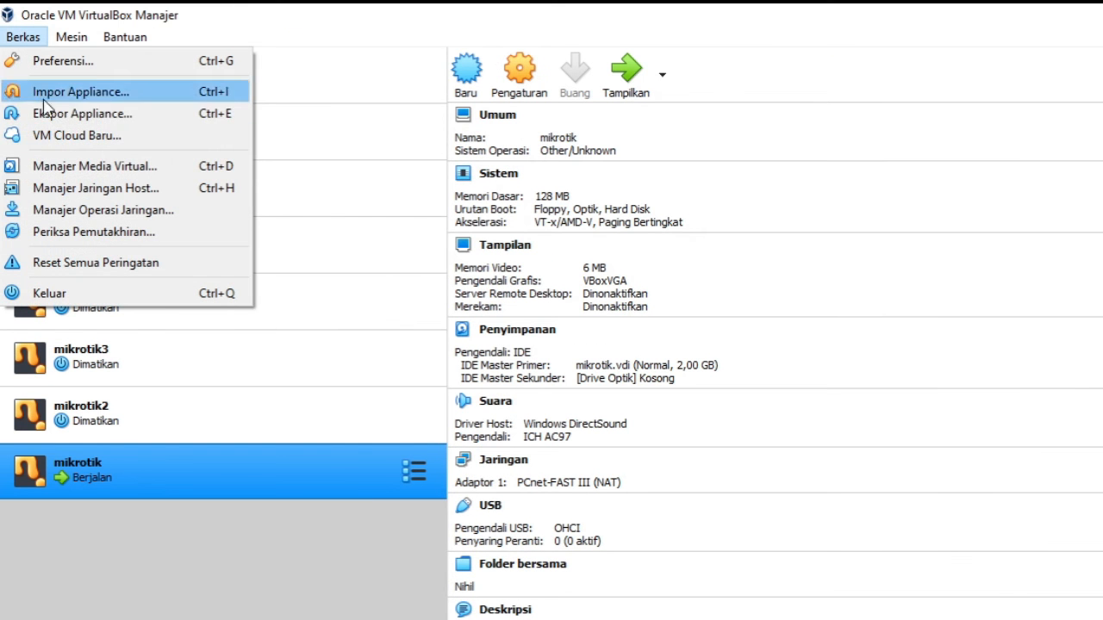
pyautogui.click(61, 192)
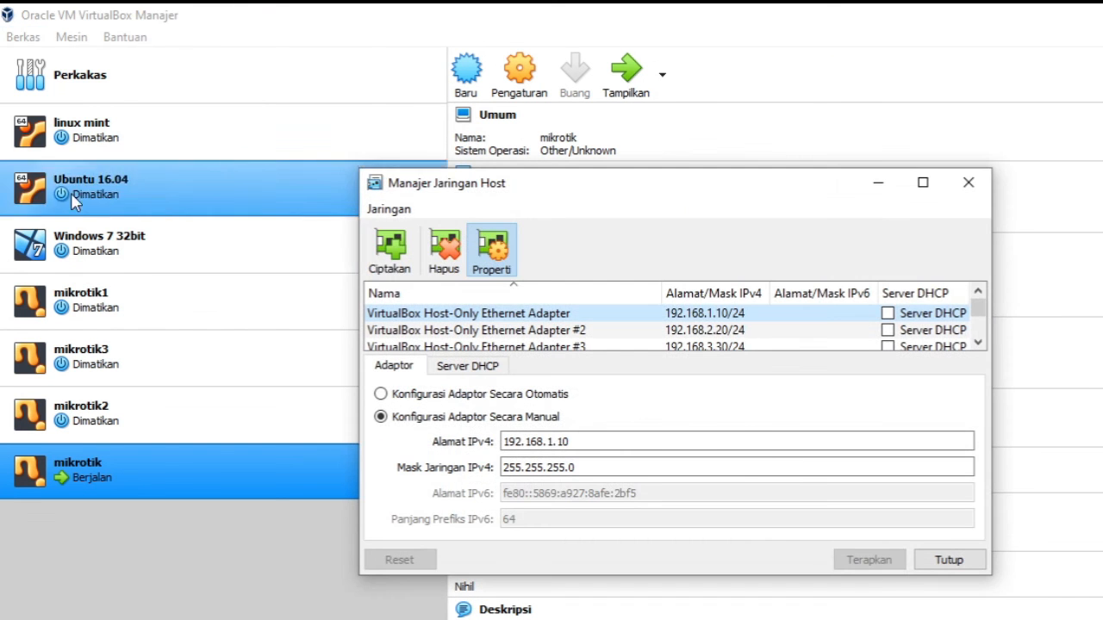
pyautogui.click(923, 183)
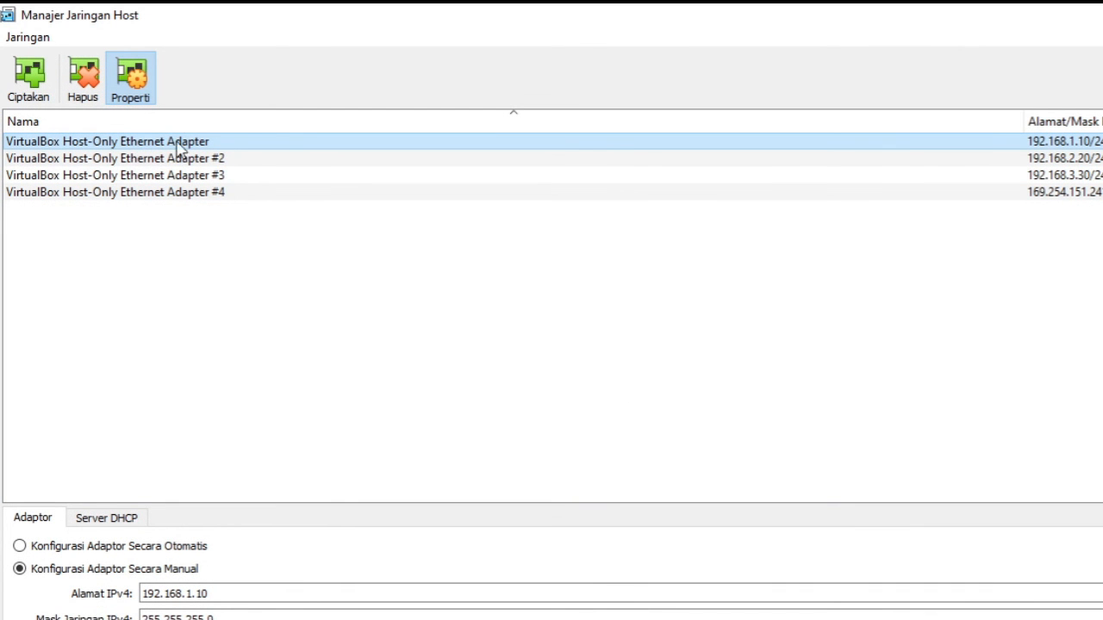
pyautogui.click(205, 159)
pyautogui.click(207, 175)
pyautogui.click(207, 191)
pyautogui.click(207, 177)
pyautogui.click(202, 164)
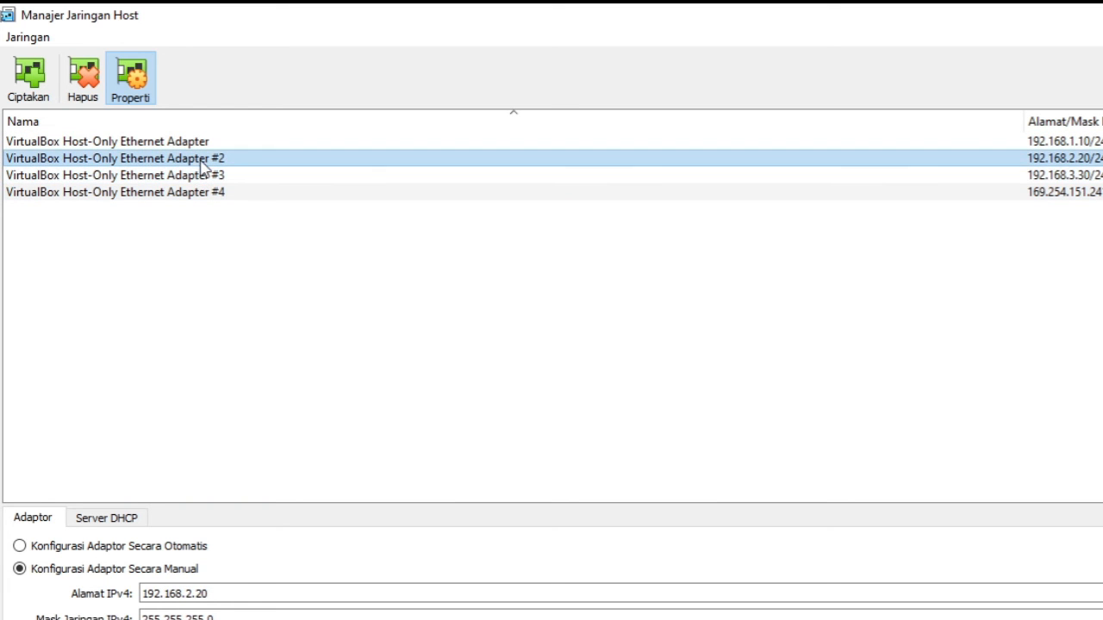
pyautogui.click(202, 178)
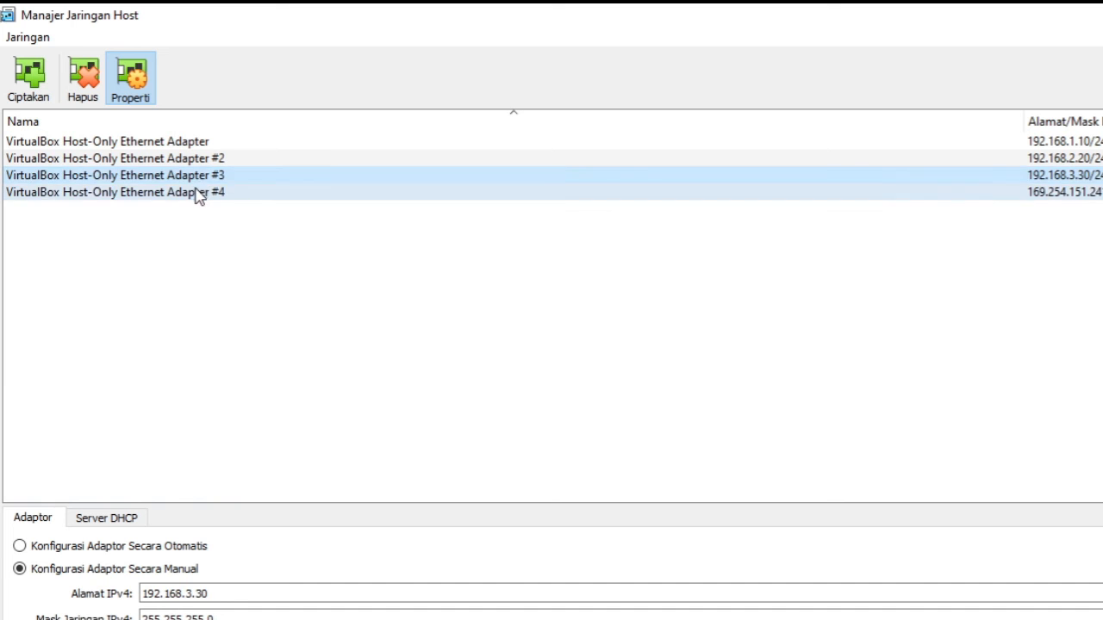
pyautogui.click(198, 191)
pyautogui.click(197, 180)
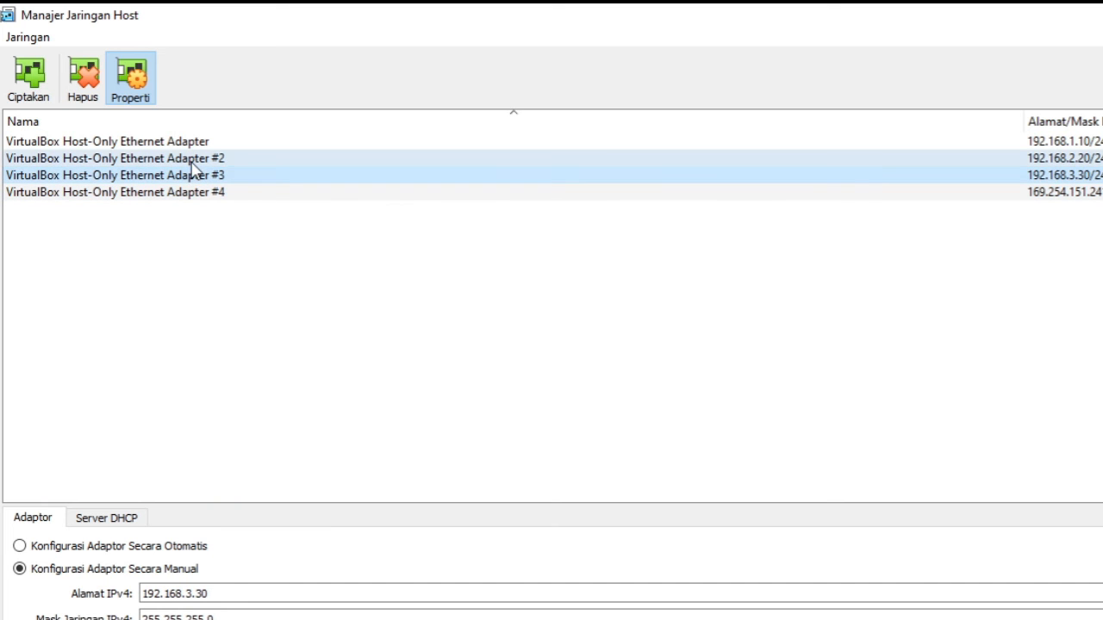
pyautogui.click(198, 161)
pyautogui.click(195, 177)
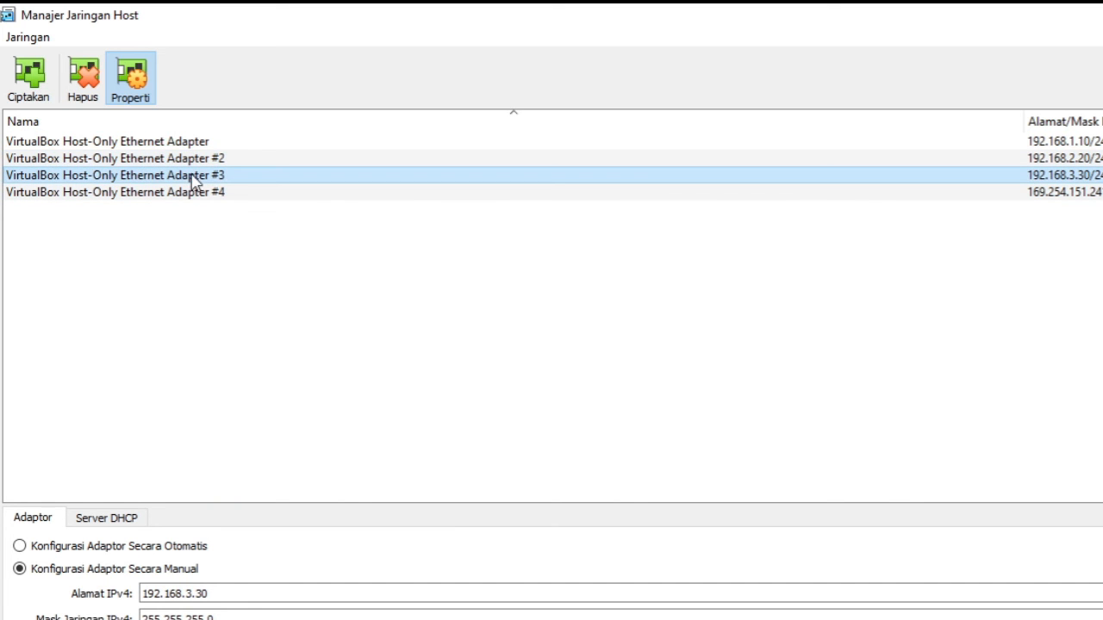
pyautogui.click(196, 161)
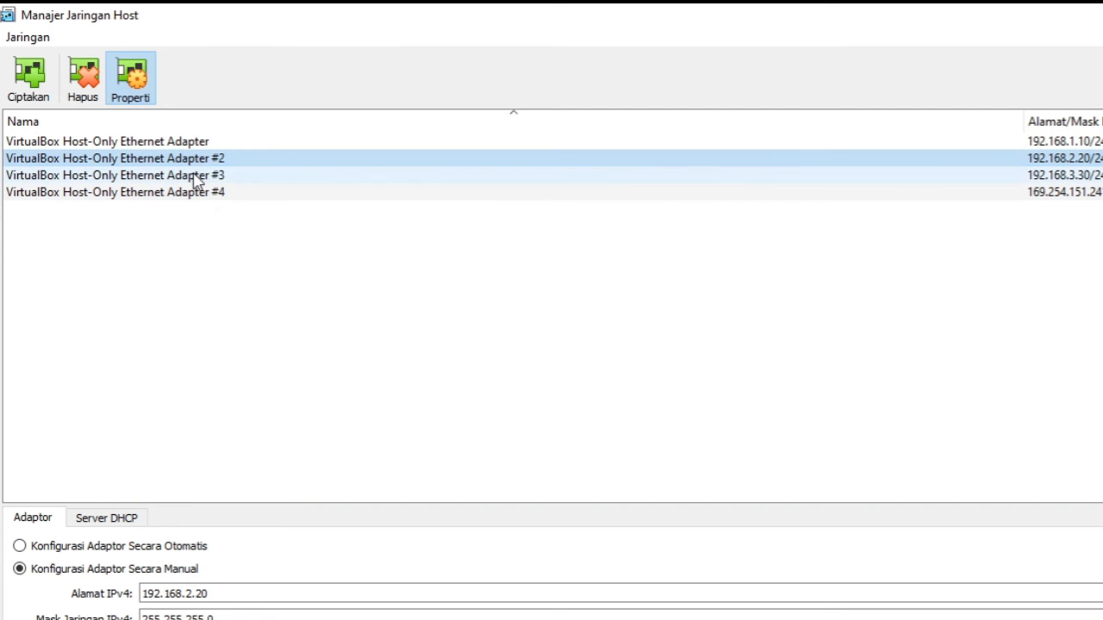
pyautogui.click(197, 178)
pyautogui.click(194, 195)
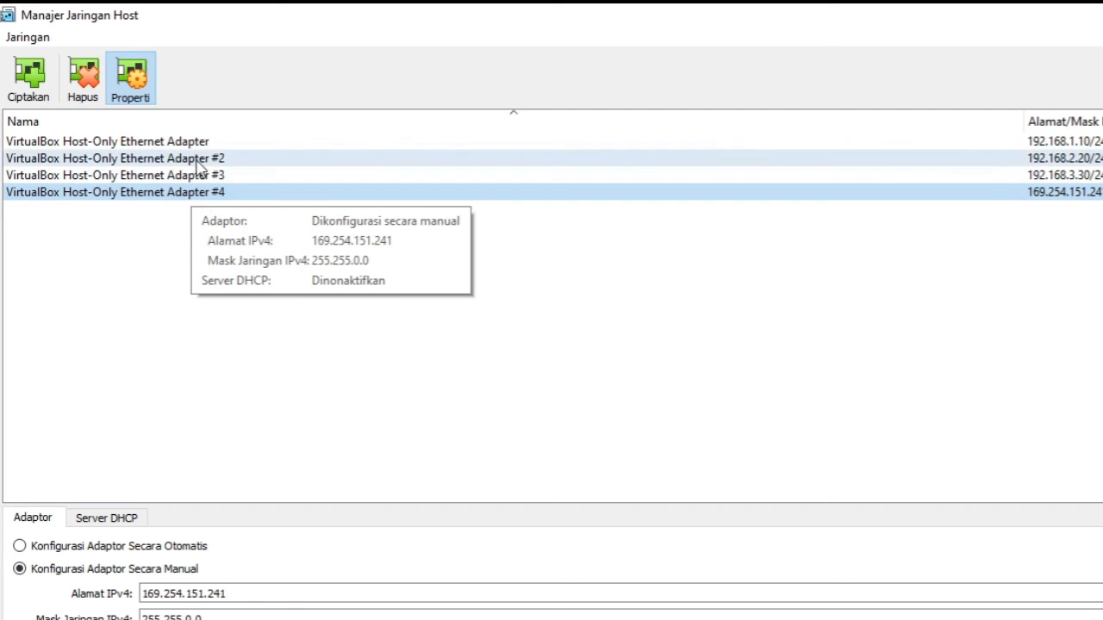
pyautogui.click(1102, 14)
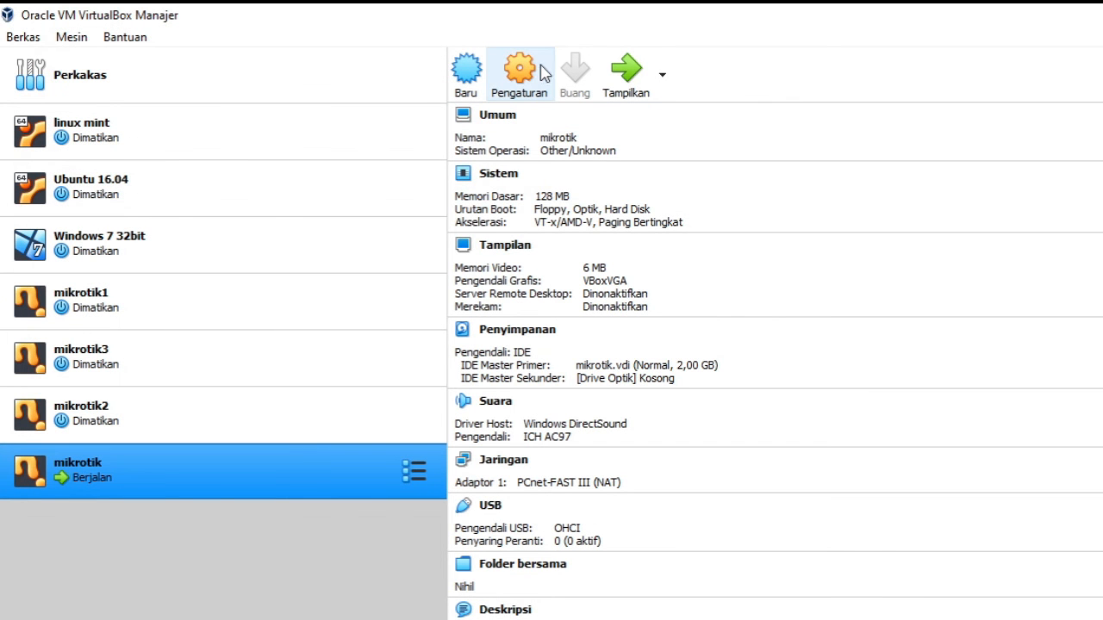
# Reopen the mikrotik machine's network settings to check Adaptor 1's attachment
pyautogui.click(539, 81)
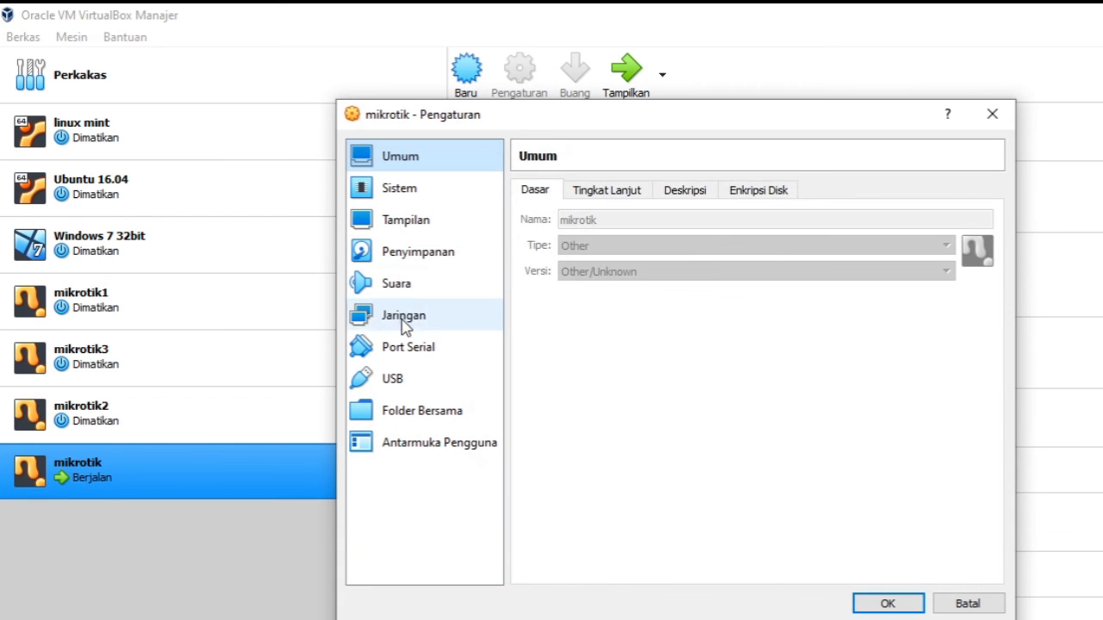
pyautogui.click(402, 319)
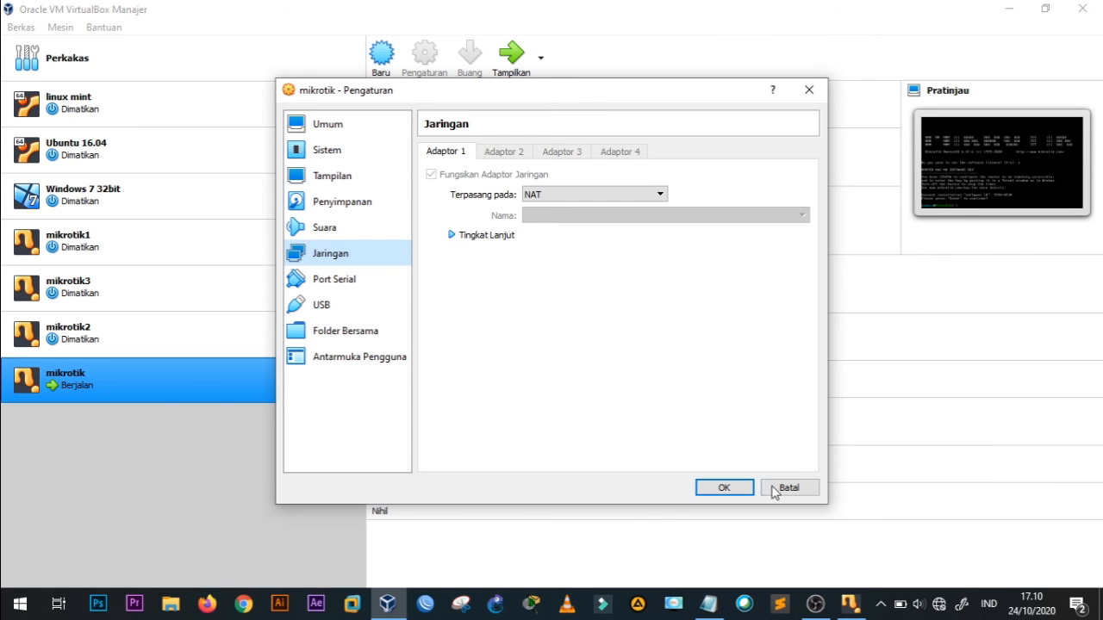
pyautogui.click(815, 604)
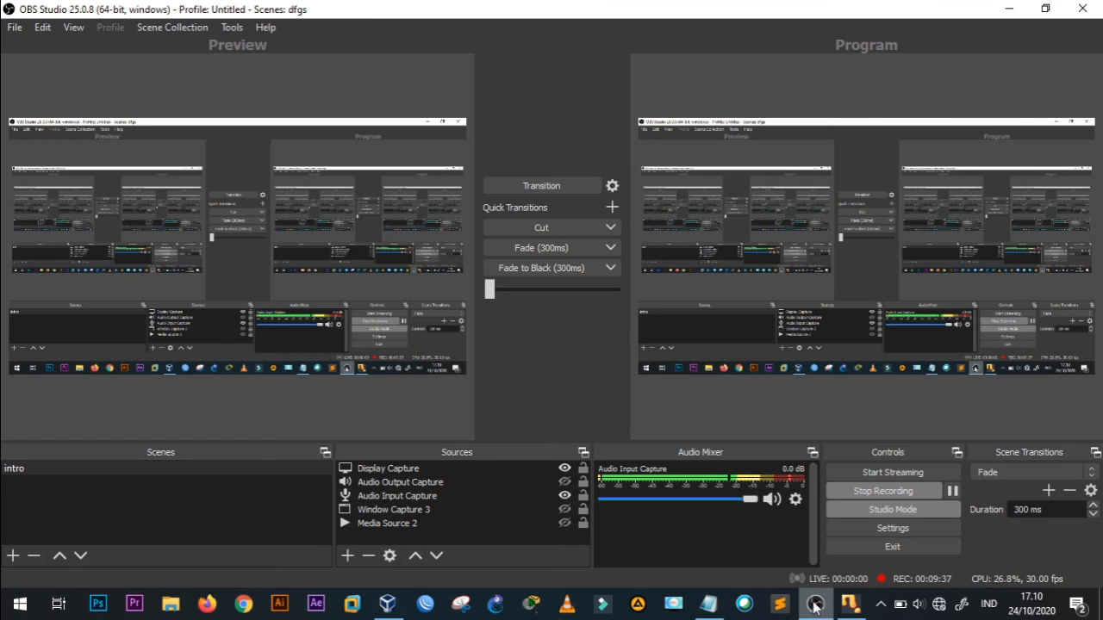